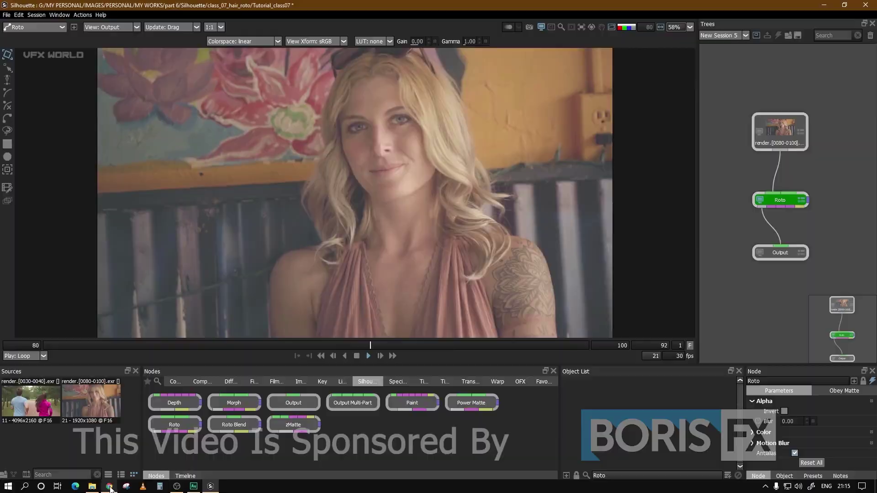
Switch to Chrome and open the Silhouette FX Rotoscoping Masterclass course page from the VFX World site.
left_click(127, 486)
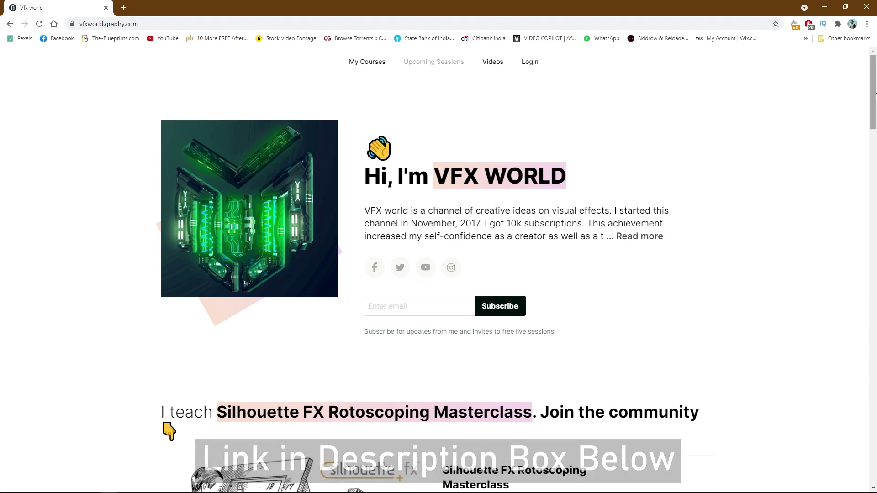
left_click_drag(874, 96, 860, 146)
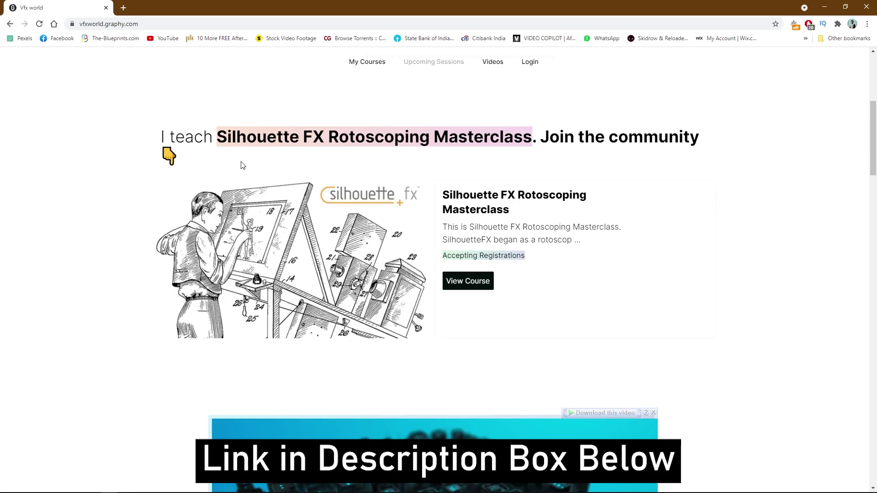
left_click(475, 283)
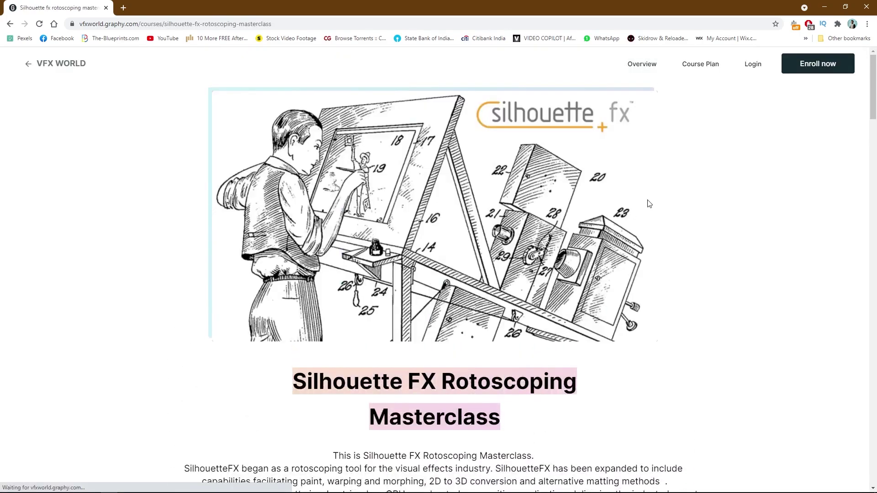
Read through the masterclass description, dates, enrolment details and course plan.
left_click_drag(876, 87, 866, 143)
left_click_drag(367, 202, 490, 199)
left_click(514, 199)
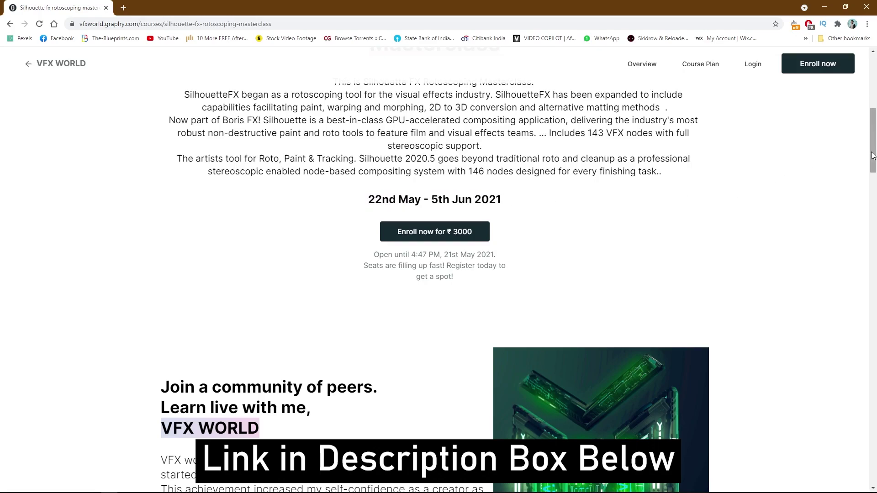
left_click_drag(876, 144, 876, 148)
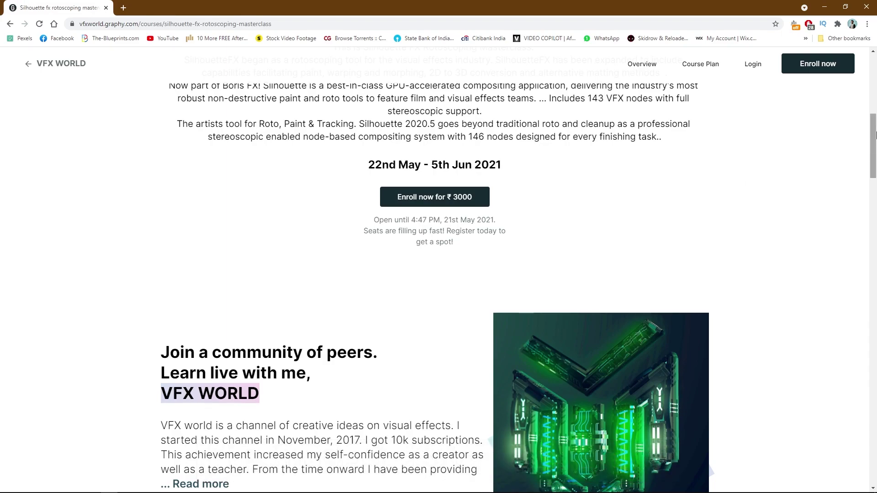
scroll(874, 147, "down", 2)
left_click_drag(875, 147, 856, 218)
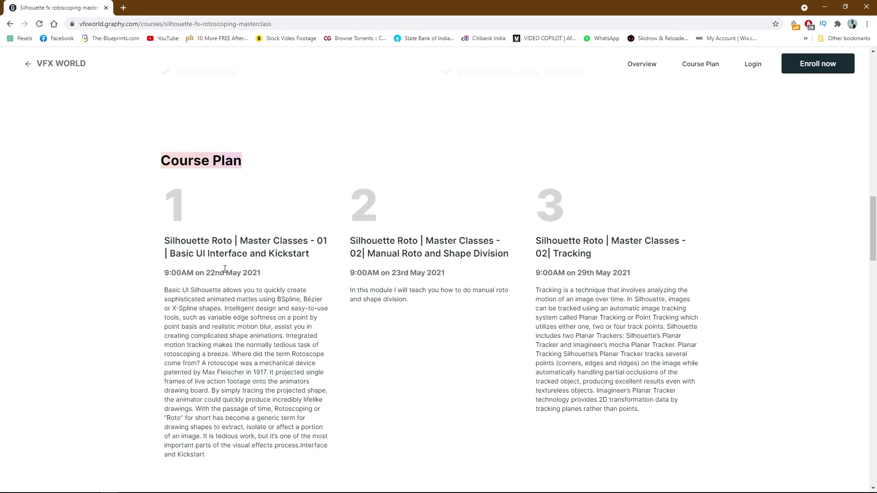
left_click_drag(872, 212, 873, 238)
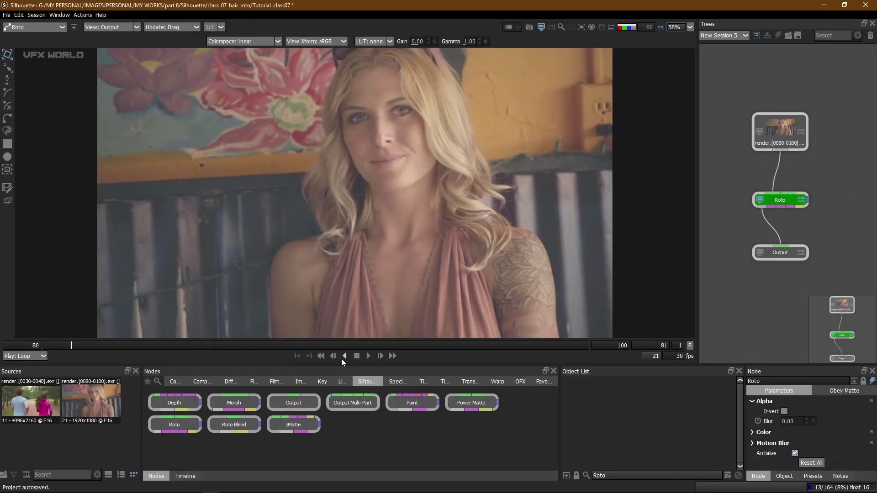
Preview the portrait clip in New Session 5 and the joggers clip in New Session 6, ending on frame 33.
left_click(366, 361)
left_click(364, 361)
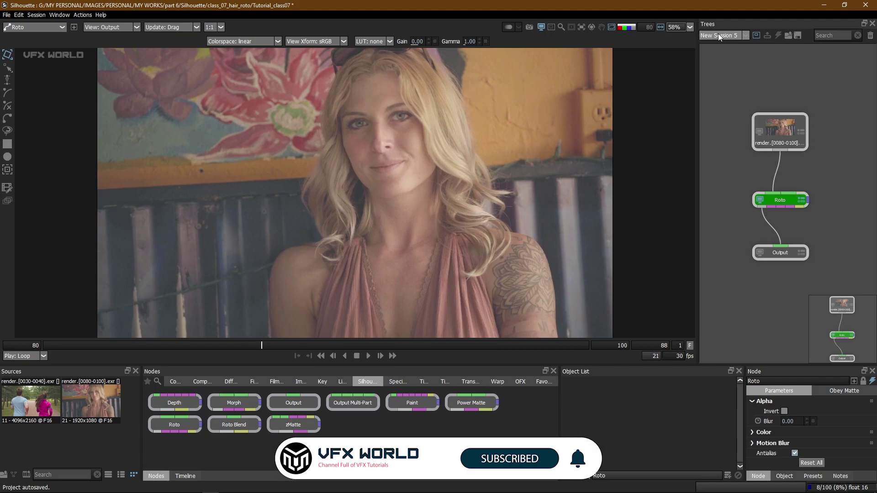
left_click(729, 56)
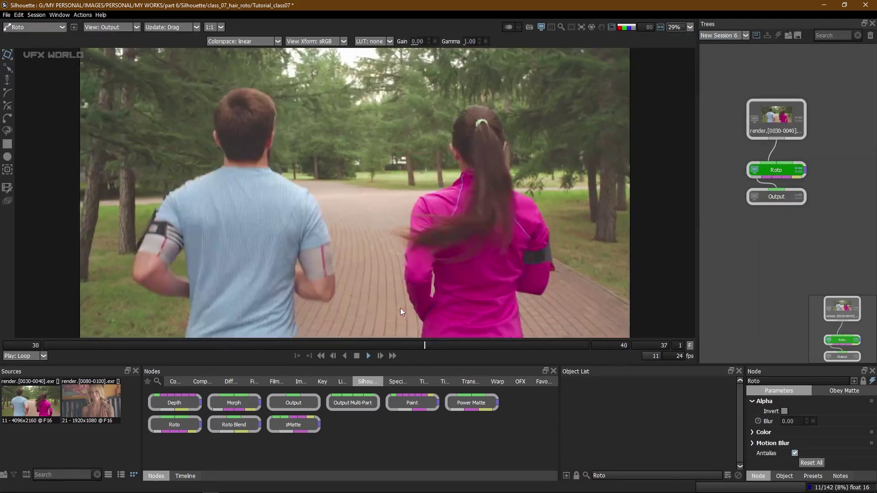
left_click(369, 356)
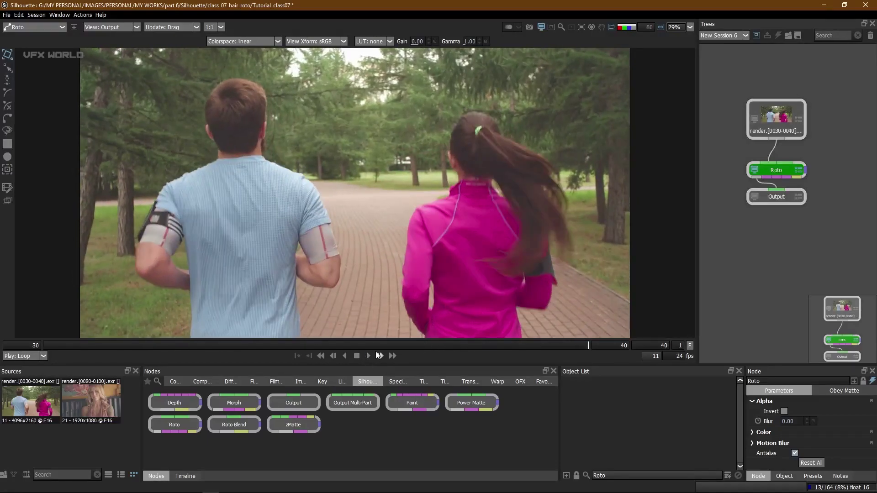
left_click_drag(388, 345, 204, 358)
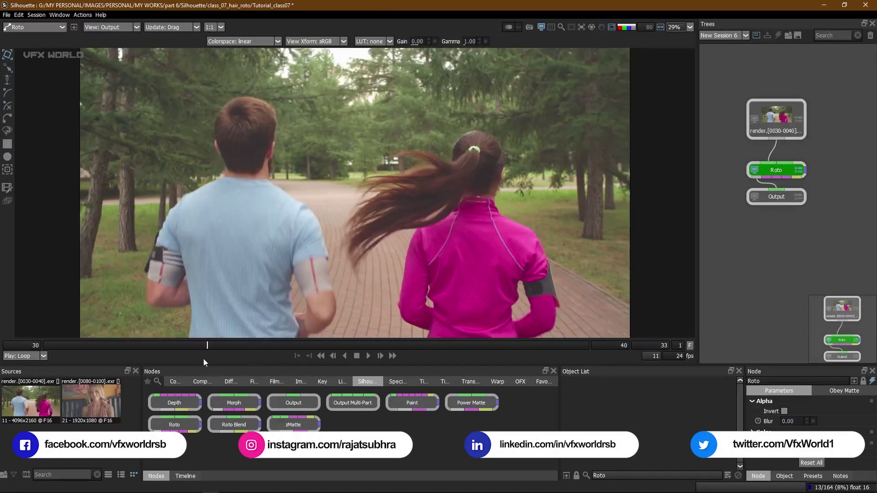
Switch back to New Session 5 with the full portrait of the woman in view.
left_click(746, 36)
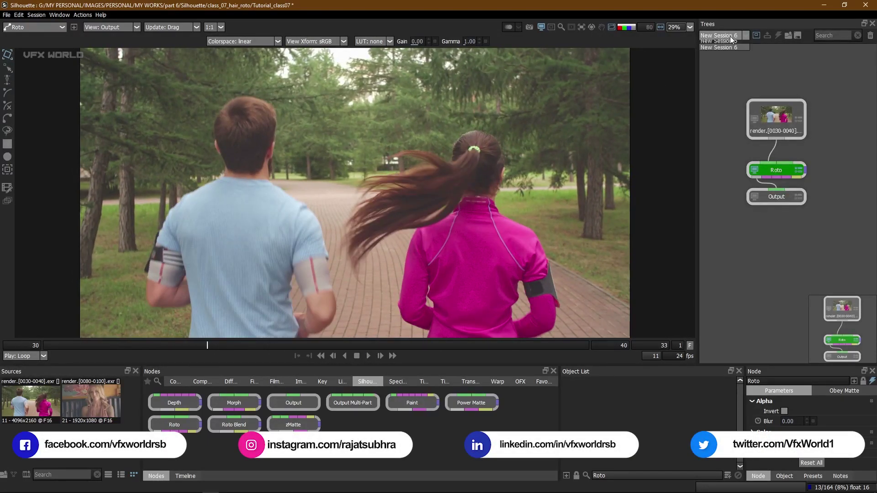
left_click(721, 55)
left_click_drag(434, 149, 401, 201)
scroll(409, 182, "up", 2)
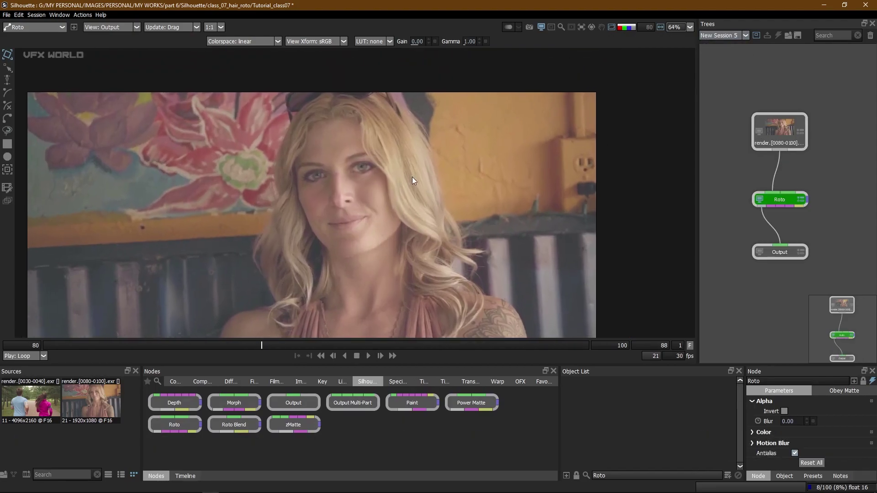
scroll(419, 156, "down", 3)
left_click_drag(420, 155, 431, 112)
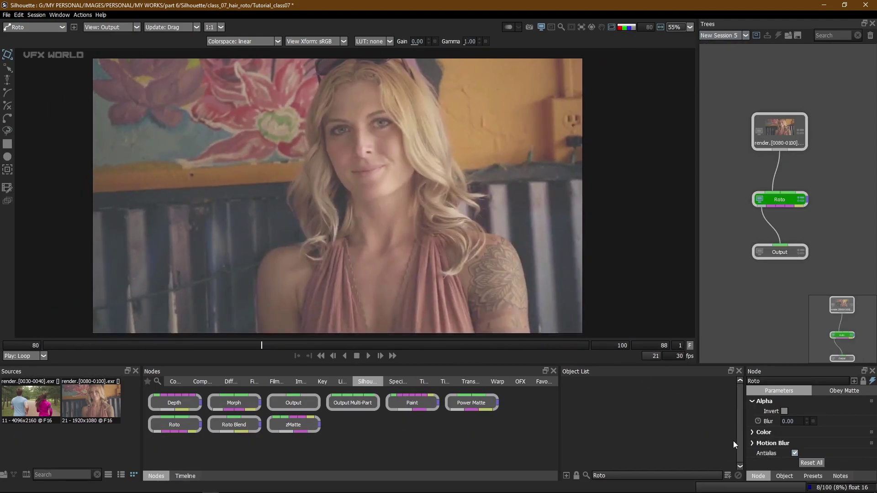
Add a layer to the Roto node's object list and expand the viewer to fill the workspace.
left_click(728, 475)
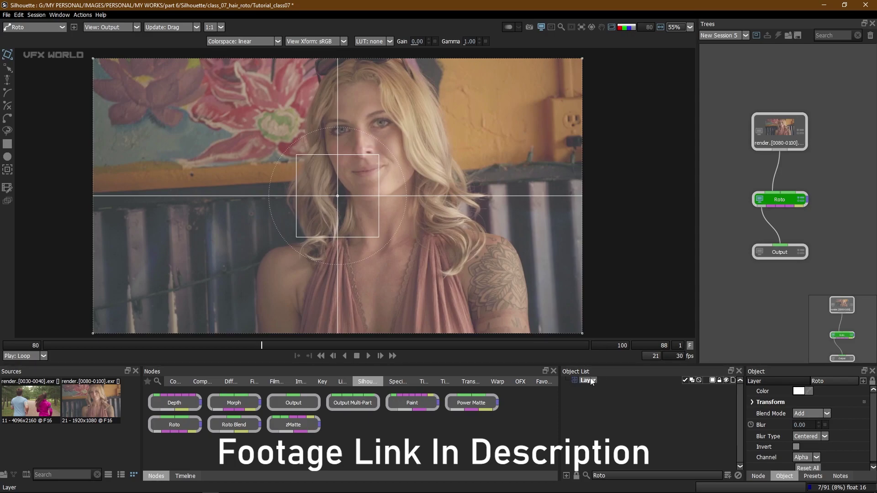
left_click_drag(375, 171, 385, 172)
key("grave")
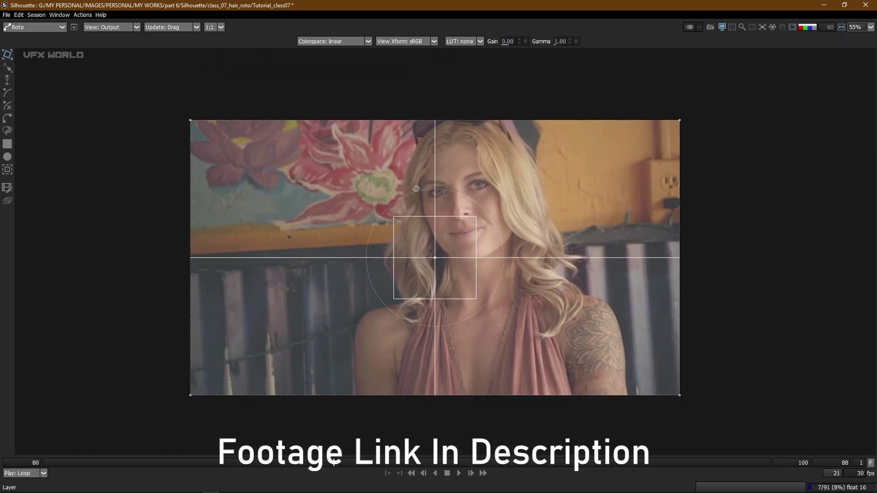
left_click_drag(470, 220, 394, 233)
scroll(394, 233, "up", 8)
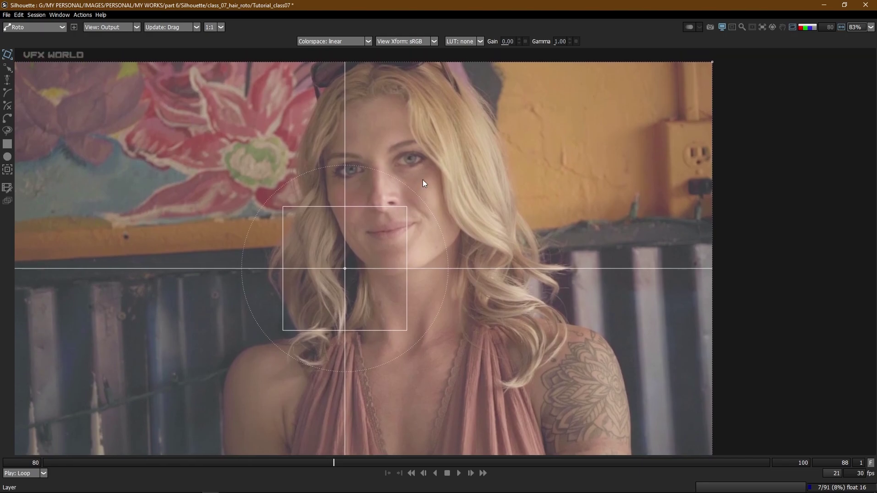
Draw a closed B-Spline around the hair beside the jaw on the tattooed-arm side.
key("b")
left_click_drag(392, 165, 390, 185)
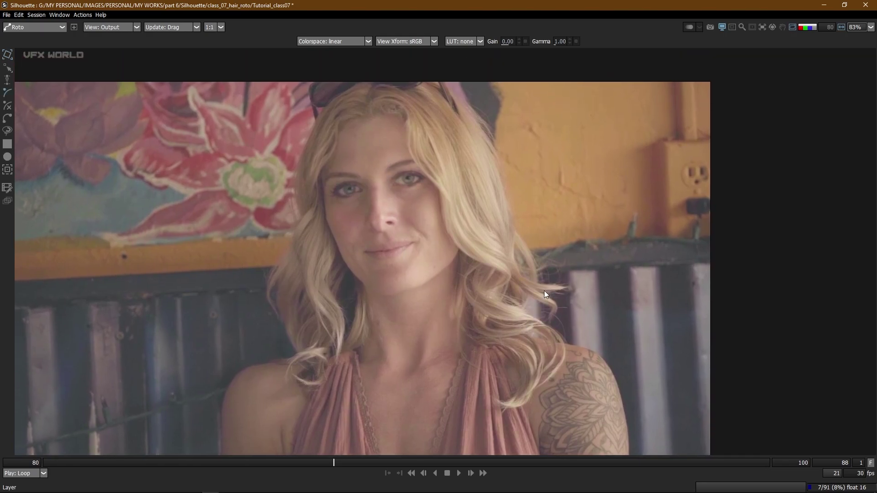
scroll(544, 293, "up", 6)
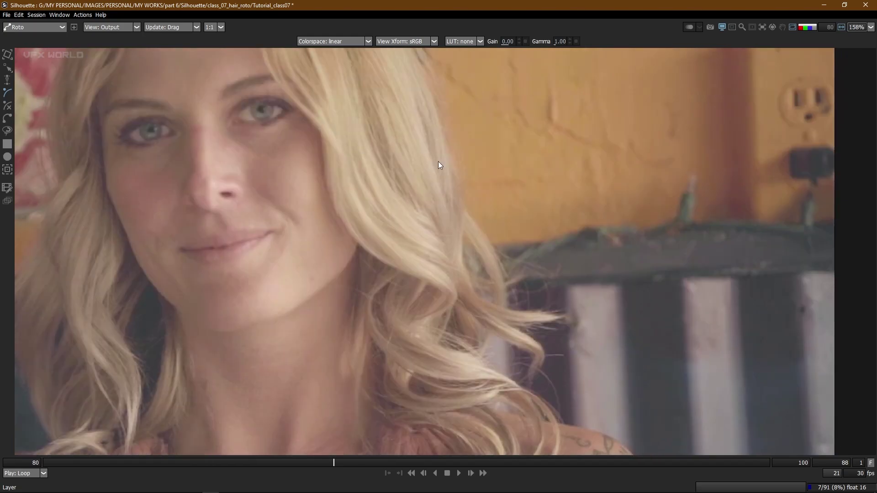
key("b")
left_click(435, 111)
left_click(451, 169)
left_click(456, 196)
left_click(461, 263)
left_click(459, 309)
left_click(429, 348)
left_click(393, 348)
left_click(342, 313)
left_click(324, 267)
left_click(321, 226)
left_click(341, 174)
left_click(394, 139)
left_click(435, 112)
Draw a second closed B-Spline over the outer curls, overlapping the edge of the first hair shape.
key("b")
left_click(445, 201)
left_click(511, 306)
left_click(506, 340)
left_click(489, 361)
left_click(485, 317)
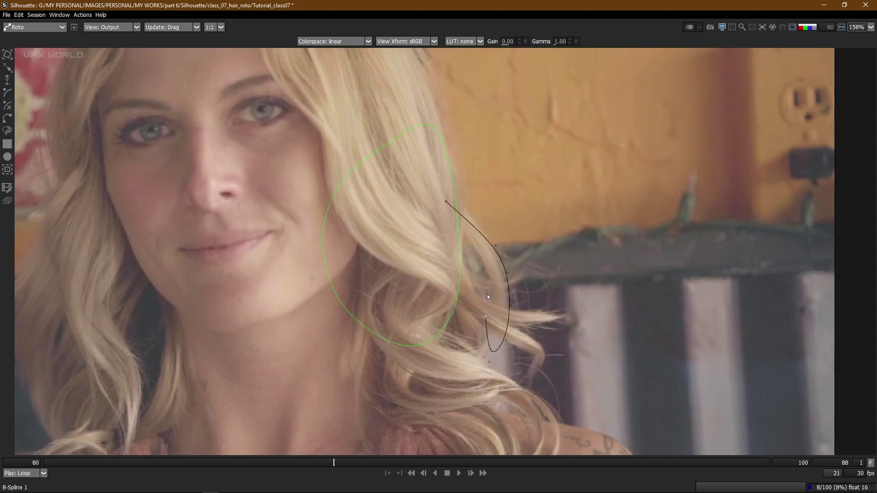
left_click(438, 227)
left_click(440, 209)
left_click(446, 201)
Select all the trial shapes and the layer content and delete them.
key("b")
key("t")
key("ctrl+a")
key("Delete")
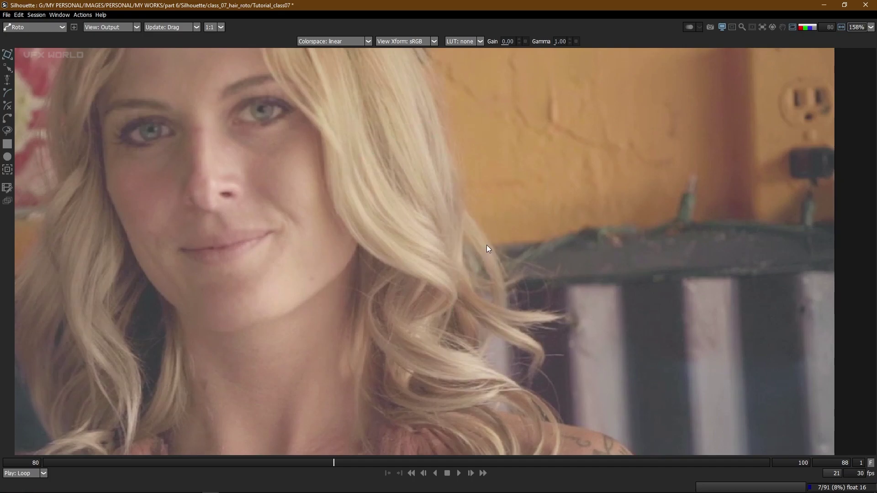
Examine the hair outline and separate locks on both sides of the face to plan the shape division.
scroll(492, 243, "down", 5)
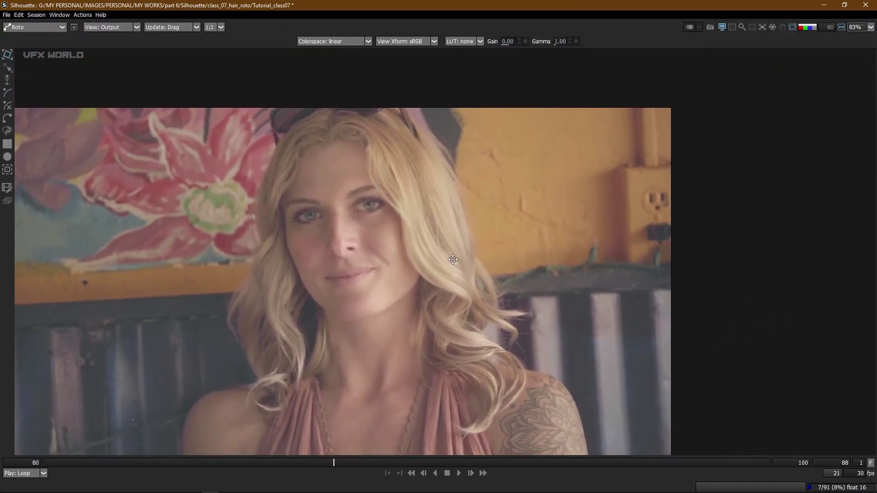
left_click_drag(453, 260, 455, 229)
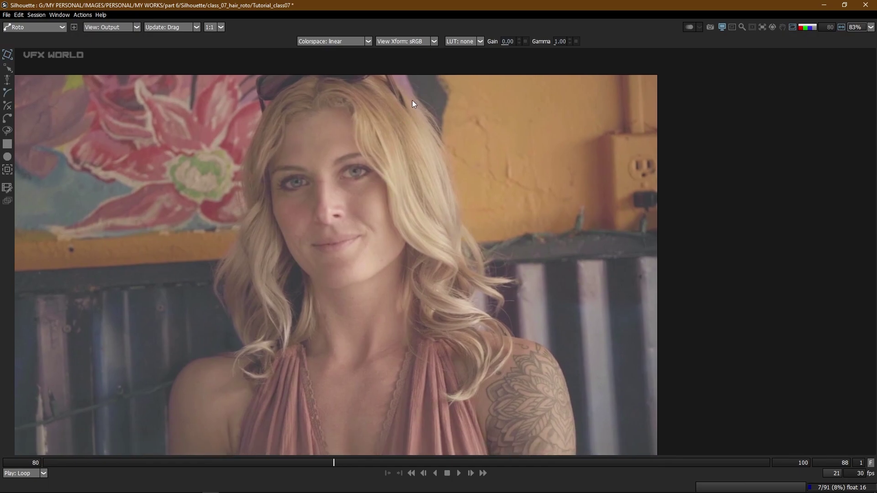
scroll(413, 105, "up", 3)
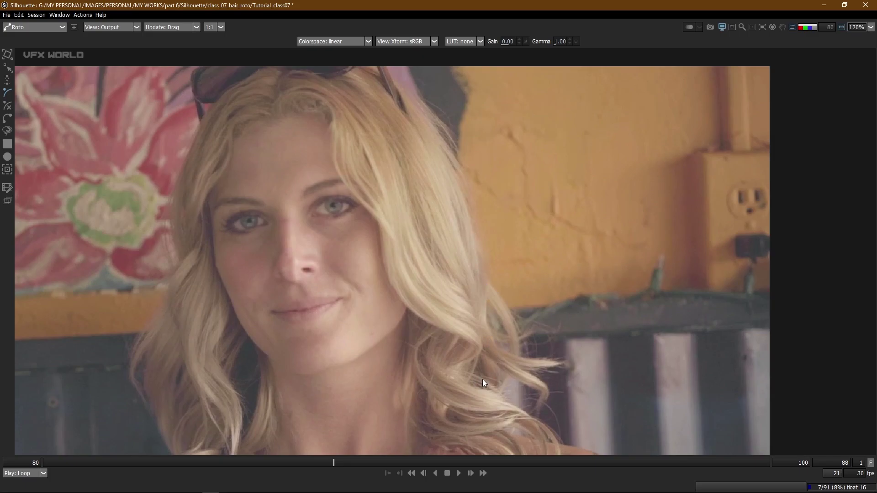
left_click_drag(489, 383, 492, 344)
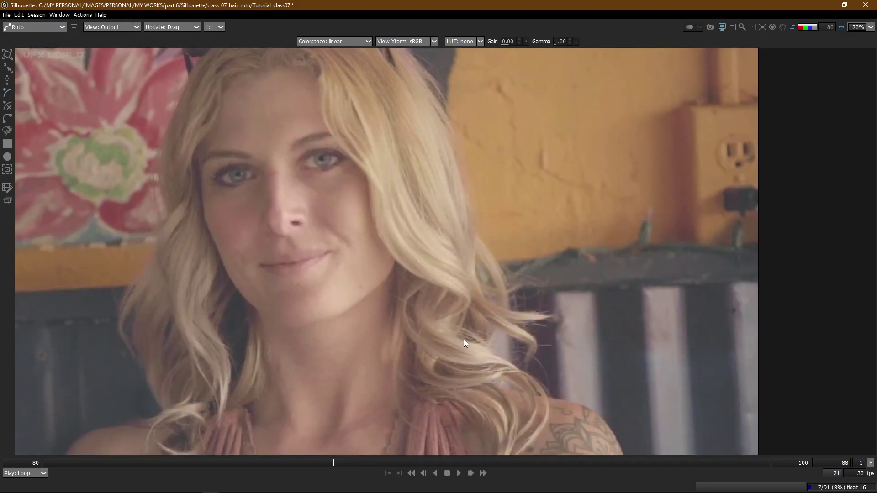
left_click_drag(412, 106, 421, 154)
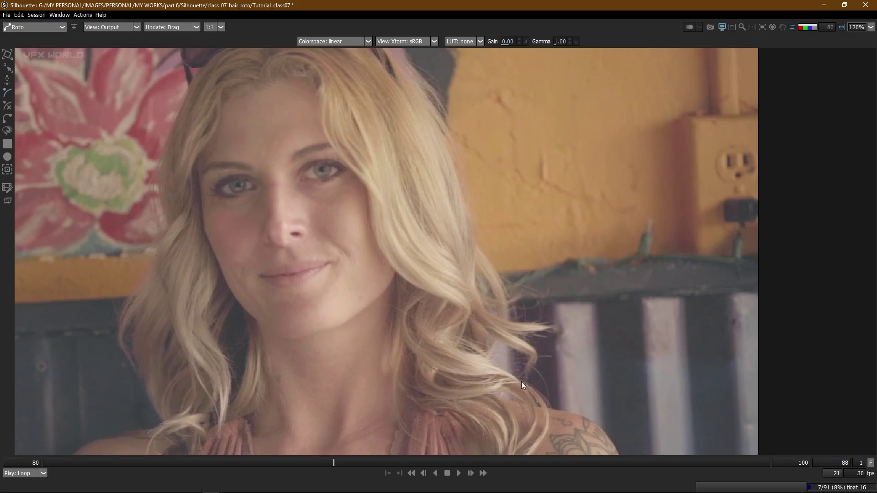
left_click_drag(502, 317, 462, 285)
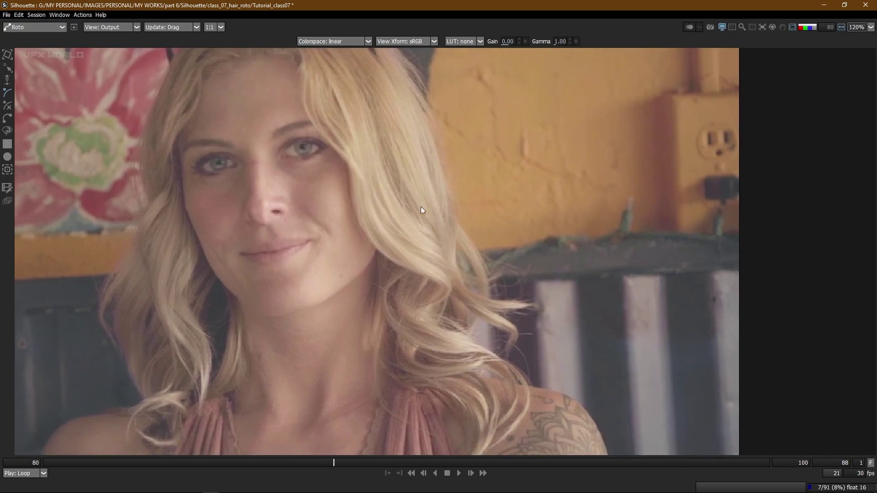
scroll(421, 206, "up", 5)
scroll(330, 168, "down", 1)
left_click_drag(284, 215, 330, 174)
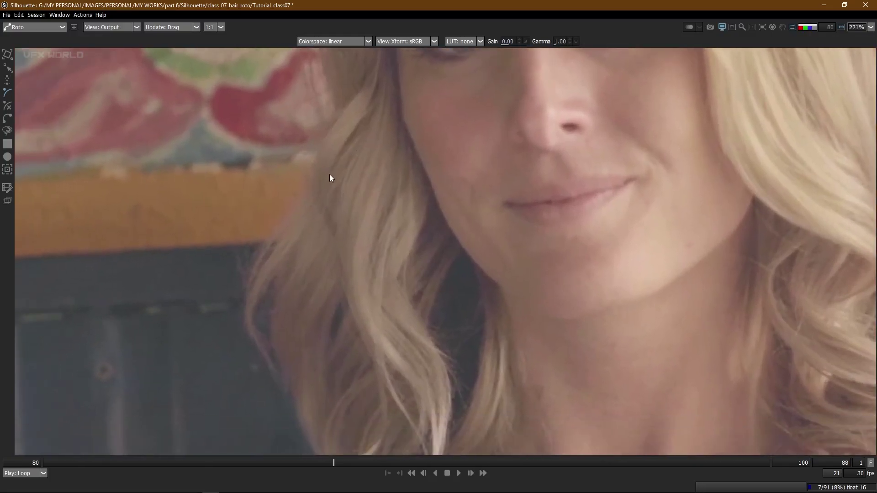
scroll(329, 172, "down", 1)
left_click_drag(350, 123, 338, 195)
Draw a closed B-Spline around the long wavy lock on the flower-mural side, from beside the eye to its pointed tip.
left_click(353, 165)
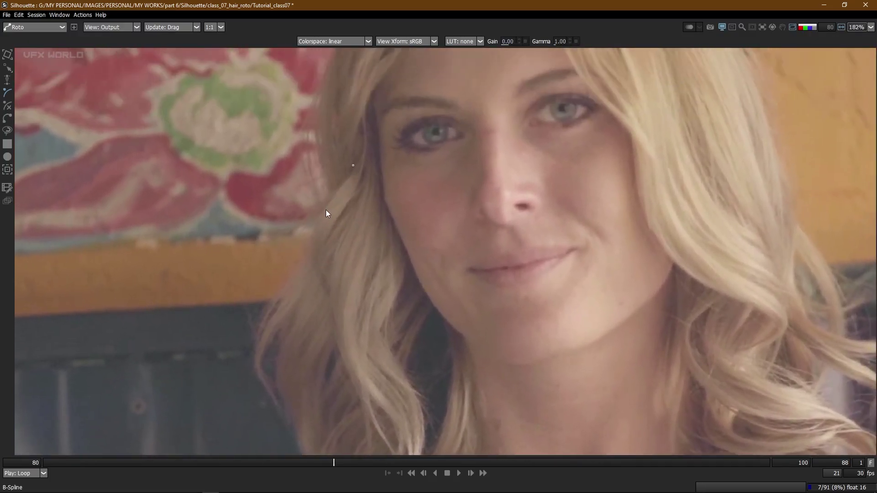
left_click(311, 232)
left_click(312, 260)
left_click(328, 308)
left_click(333, 341)
left_click_drag(356, 364, 339, 285)
left_click(332, 291)
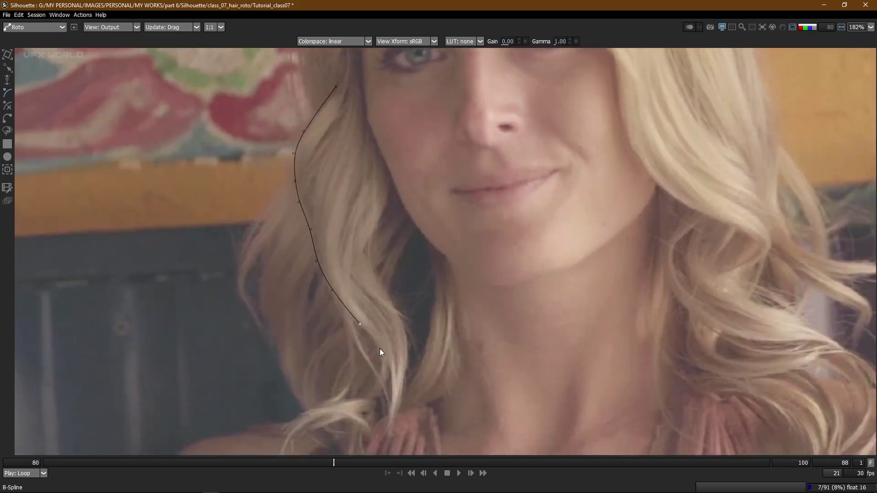
left_click(389, 372)
left_click(393, 396)
left_click(390, 425)
left_click(403, 384)
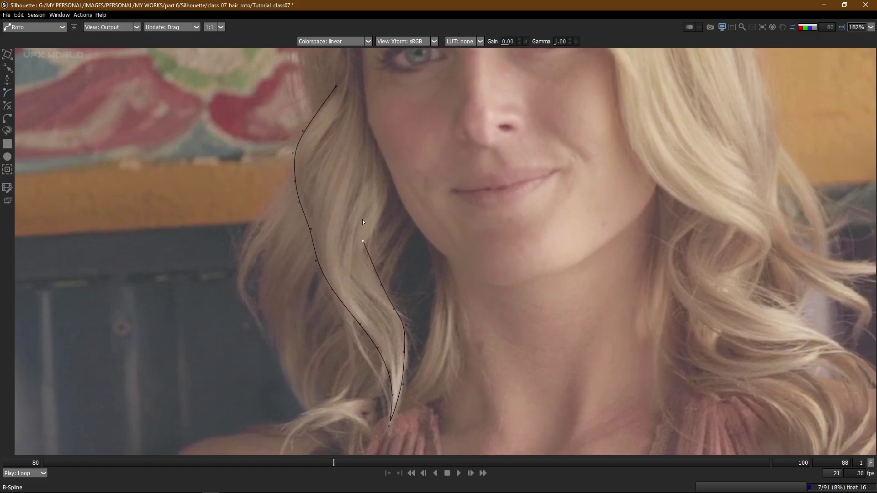
left_click(342, 76)
left_click(337, 86)
Adjust the lock shape's points so its inner edge and lower tip follow the hair.
left_click_drag(381, 285, 388, 285)
left_click_drag(356, 271, 371, 229)
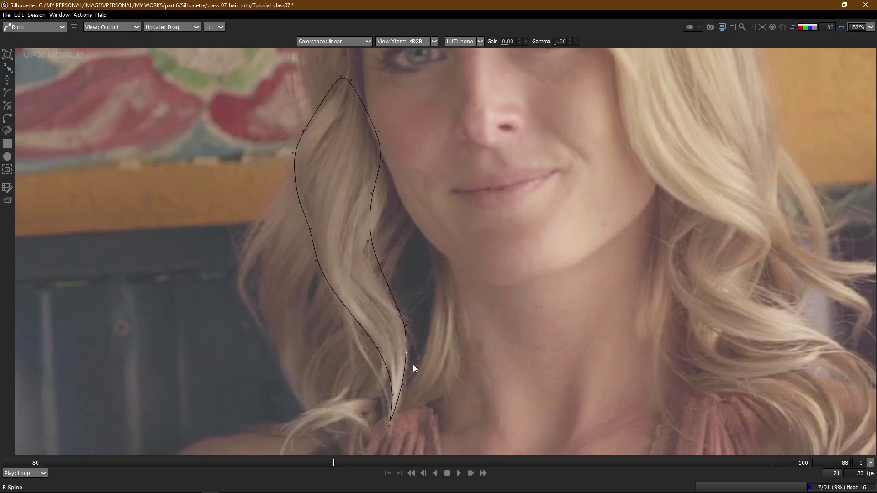
left_click_drag(409, 370, 394, 401)
left_click(408, 242)
Draw a second closed B-Spline over the inner hair and cheek edge, overlapping the lock shape, and adjust its points.
left_click(382, 116)
left_click(352, 171)
left_click(348, 228)
left_click(352, 266)
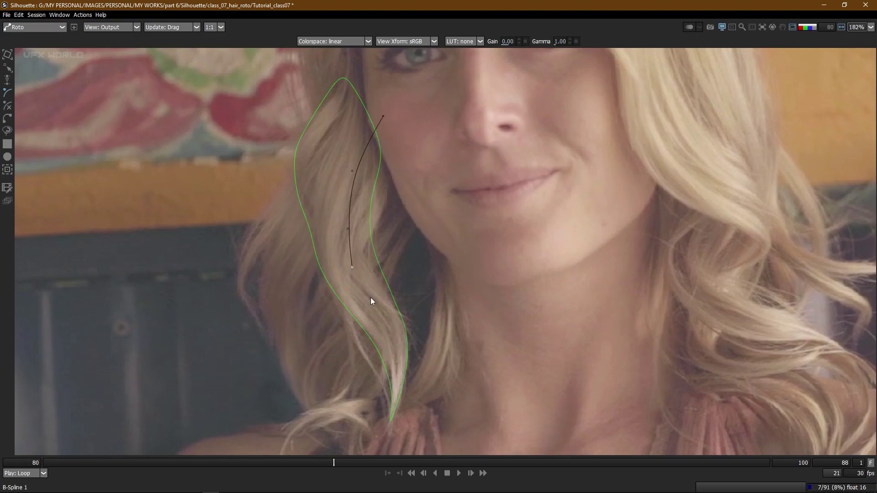
left_click(383, 312)
left_click(384, 289)
left_click(387, 113)
left_click_drag(380, 299, 388, 302)
left_click_drag(443, 206, 446, 203)
Preview the two hair shapes as a filled alpha overlay, and restore the outlines and the panel layout.
key("o")
key("a")
key("a")
key("a")
key("a")
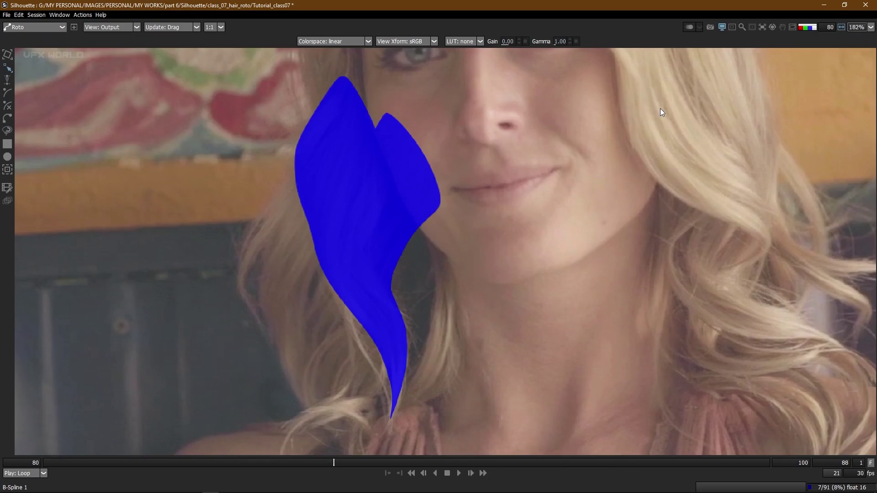
key("a")
key("a")
key("o")
key("grave")
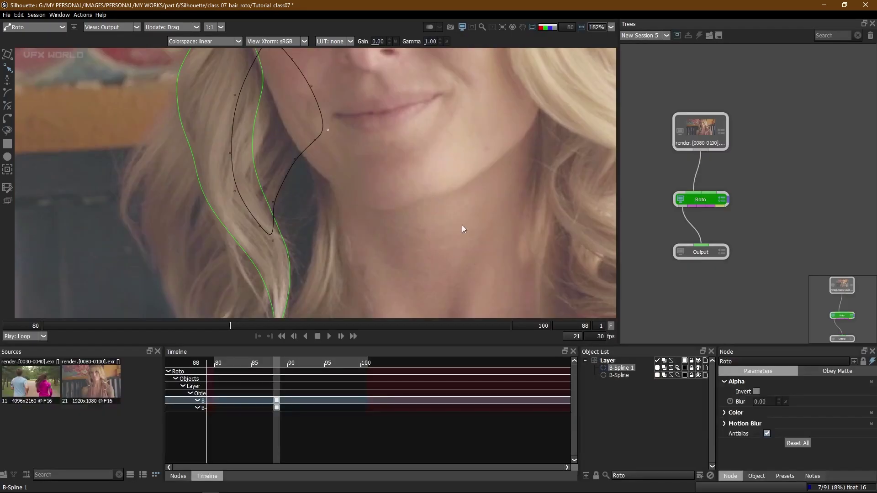
Invert the Roto node's alpha and enable its motion blur.
left_click(756, 392)
left_click(724, 424)
left_click(777, 434)
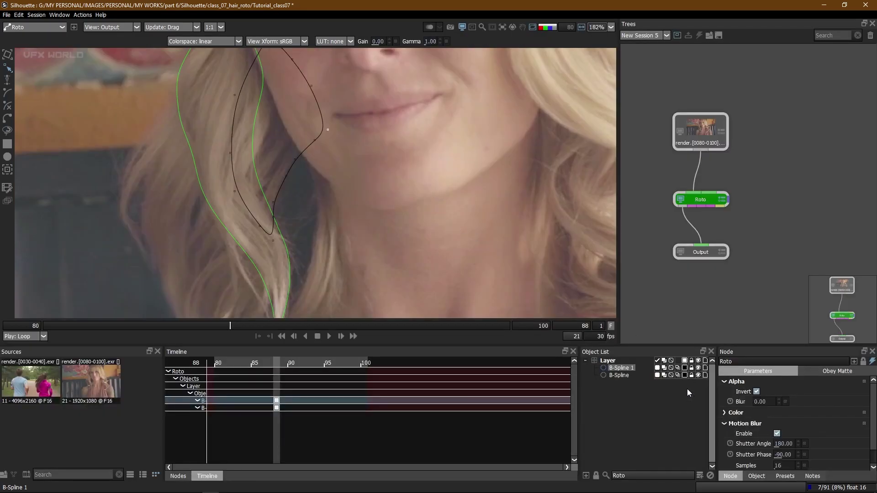
left_click_drag(311, 230, 357, 231)
Preview the inverted matte in the enlarged viewer, set the overlay opacity to 50, and restore the outlines.
key("grave")
scroll(395, 245, "down", 3)
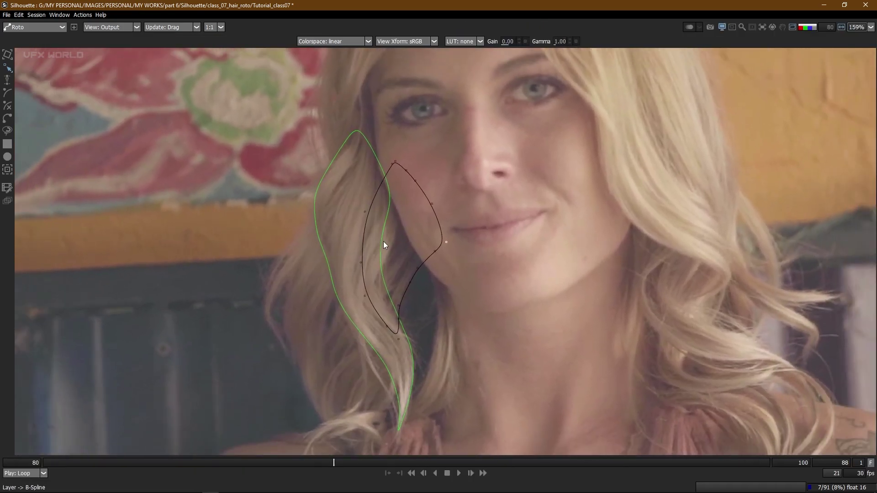
key("o")
scroll(417, 228, "down", 1)
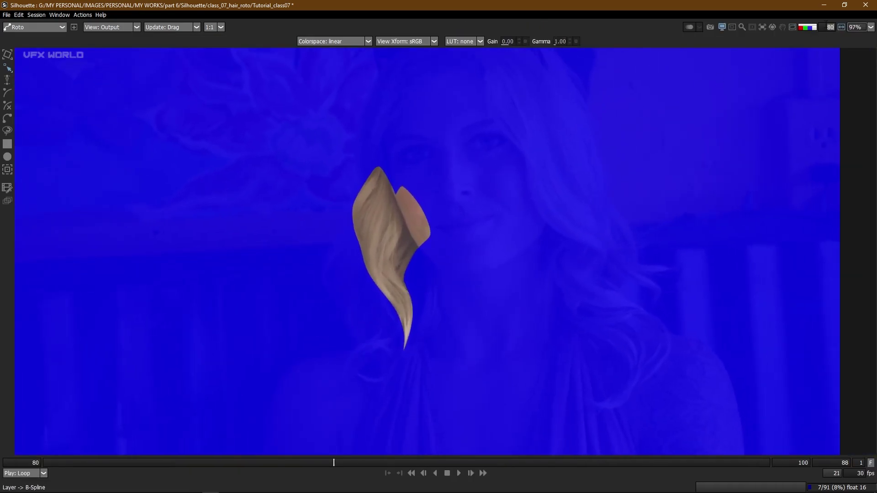
left_click(833, 27)
type("50")
key("Return")
key("shift+a")
Draw a closed B-Spline around the outer hair section behind the long lock, ending in a point at the shoulder curl.
scroll(372, 274, "up", 3)
left_click_drag(367, 254, 343, 199)
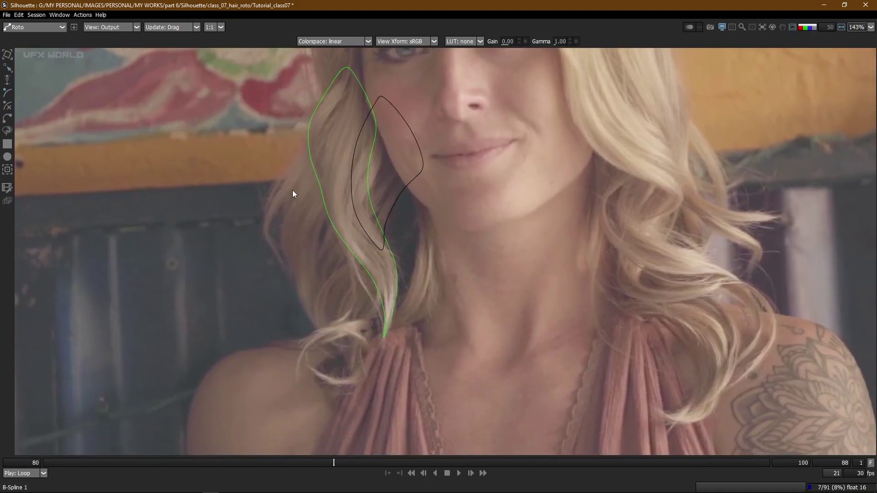
left_click(282, 218)
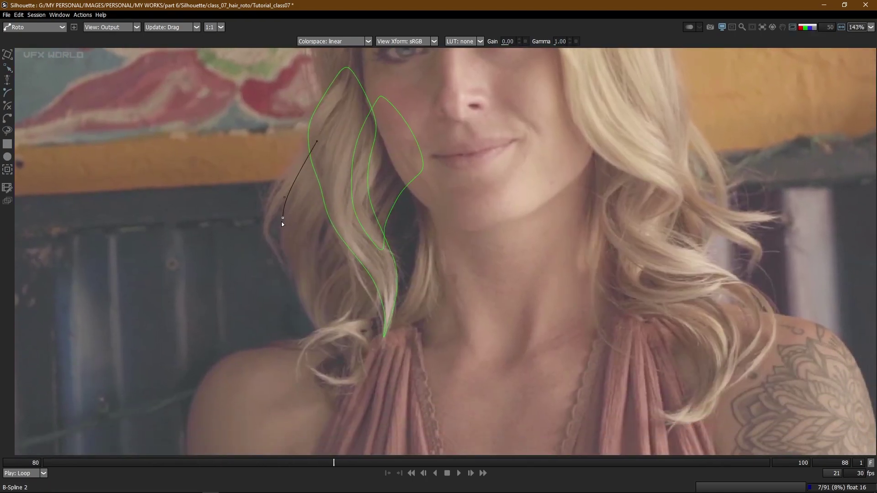
left_click(289, 266)
left_click(353, 389)
left_click(344, 176)
left_click(344, 162)
left_click(332, 143)
left_click(322, 136)
left_click(319, 139)
left_click(317, 141)
left_click_drag(319, 141, 316, 141)
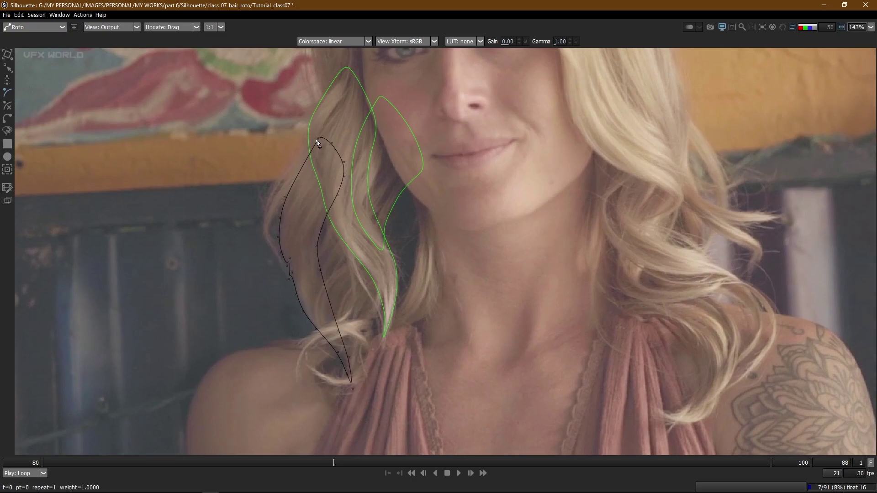
Draw a closed B-Spline over the inner lower hair, overlapping the outer section and the long lock, and adjust its points.
left_click(330, 206)
left_click(326, 212)
left_click(335, 339)
left_click(348, 368)
left_click(362, 357)
left_click(375, 328)
left_click(381, 307)
left_click(342, 191)
left_click(335, 174)
left_click(329, 183)
left_click_drag(401, 352, 403, 353)
mouse_move(375, 328)
left_mouse_down()
mouse_move(389, 314)
mouse_move(386, 334)
left_mouse_up()
Preview the four hair shapes as an alpha overlay and restore the outlines.
key("s")
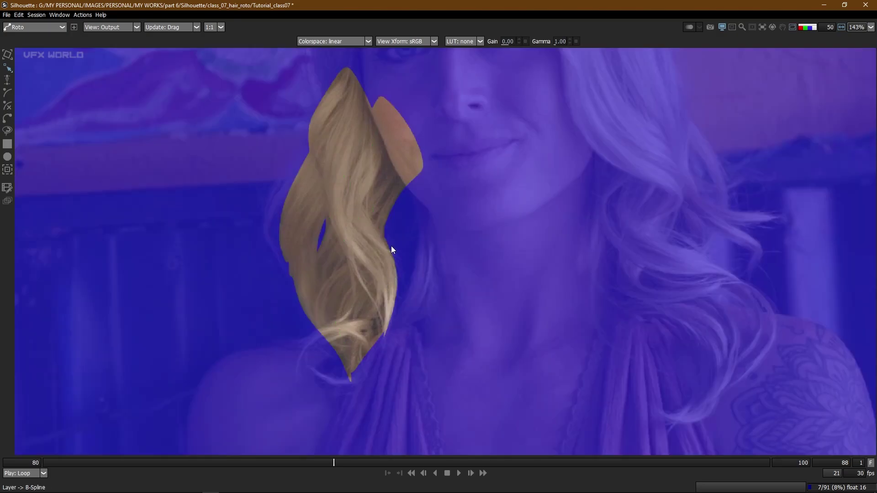
scroll(391, 246, "down", 4)
key("a")
key("a")
key("s")
scroll(320, 196, "up", 5)
Draw a narrow closed B-Spline around the outermost strand on the flower-mural side, replacing misplaced points along the way.
left_click_drag(354, 227, 338, 197)
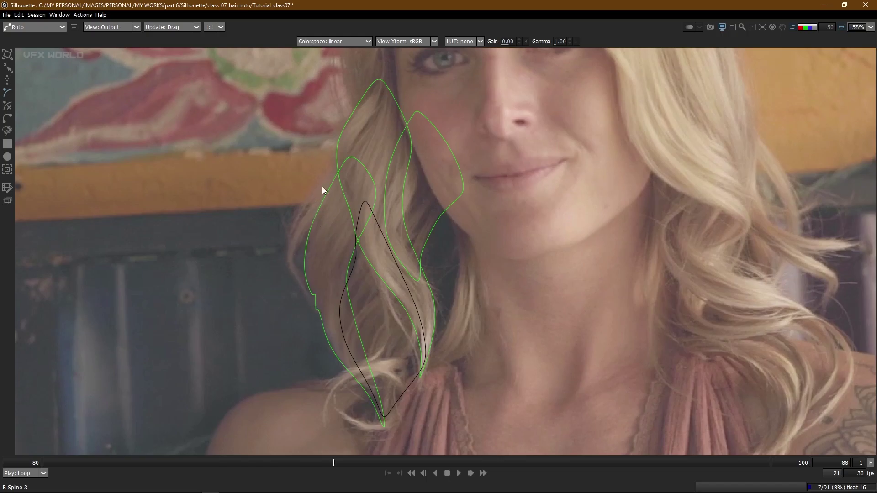
scroll(322, 186, "down", 3)
scroll(331, 233, "up", 4)
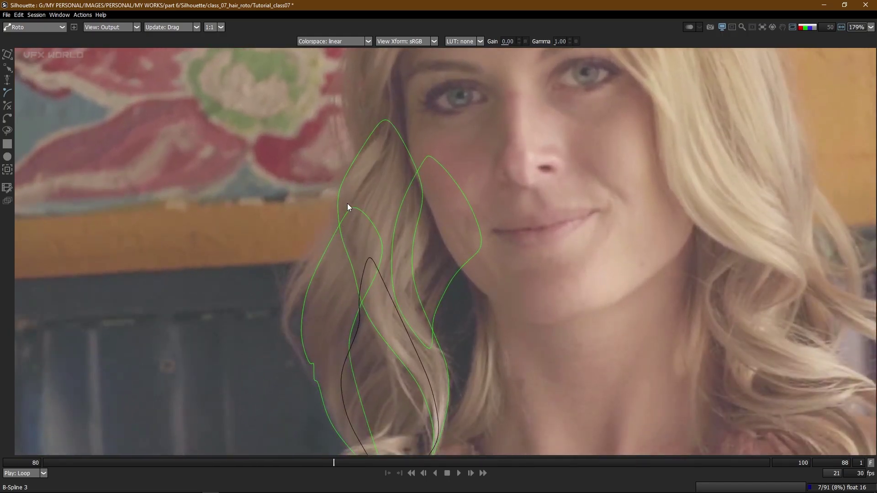
left_click(338, 187)
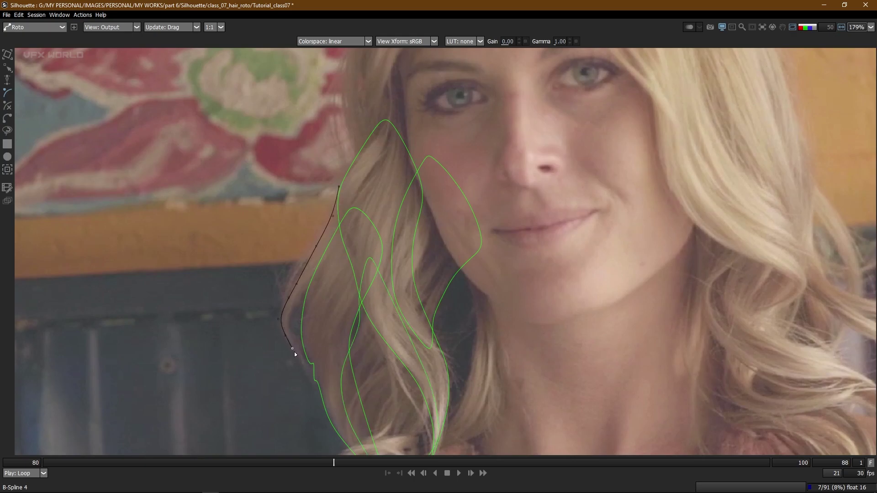
left_click(308, 395)
key("ctrl+z")
key("ctrl+z")
key("ctrl+z")
left_click(305, 365)
left_click(318, 380)
left_click(339, 186)
Adjust the narrow strand shape's points so both of its edges follow the outermost hair.
left_click_drag(316, 342, 301, 362)
left_click_drag(305, 365, 305, 367)
left_click_drag(293, 324, 304, 289)
key("Left")
left_click_drag(302, 238, 328, 252)
key("Down")
key("Down")
left_click_drag(329, 214, 336, 219)
key("Down")
key("Right")
key("Right")
mouse_move(341, 186)
left_mouse_down()
mouse_move(336, 220)
mouse_move(339, 192)
left_mouse_up()
Preview all five hair shapes as an alpha overlay and switch back to the outlines.
scroll(328, 242, "down", 1)
key("s")
scroll(347, 204, "down", 5)
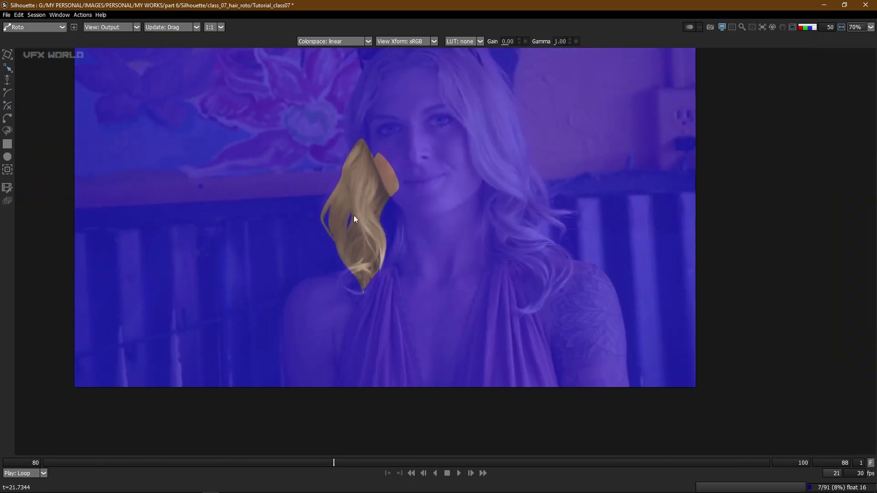
scroll(360, 210, "up", 4)
key("o")
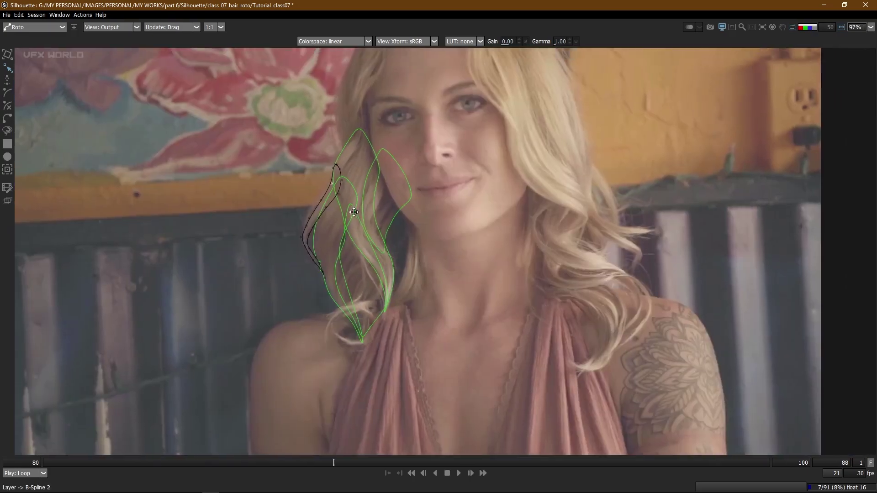
Add a new layer to the object list for the fine stray hairs.
key("grave")
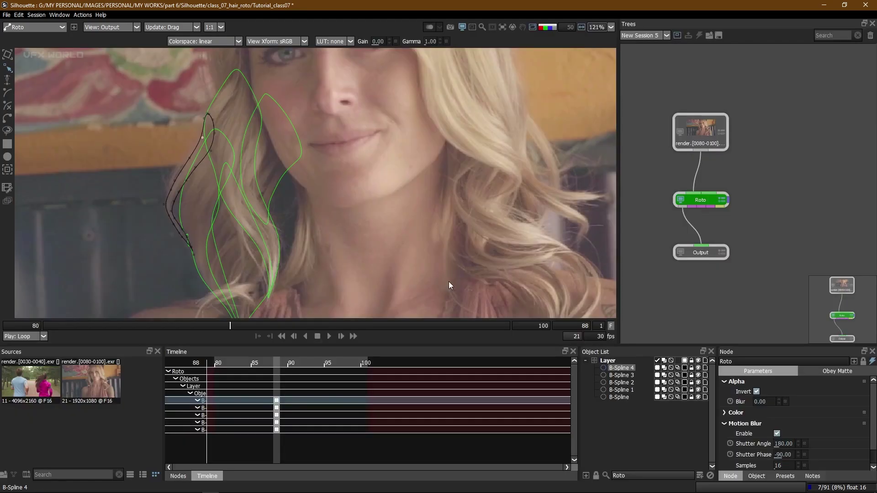
left_click(698, 475)
key("grave")
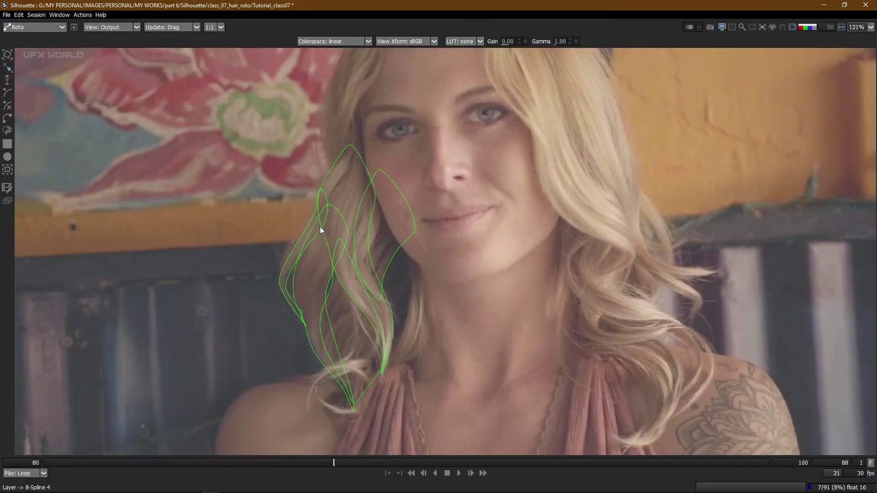
Draw an open B-Spline along a fine stray hair on the outer edge of the hair on the flower-mural side.
scroll(313, 250, "up", 2)
scroll(303, 241, "up", 2)
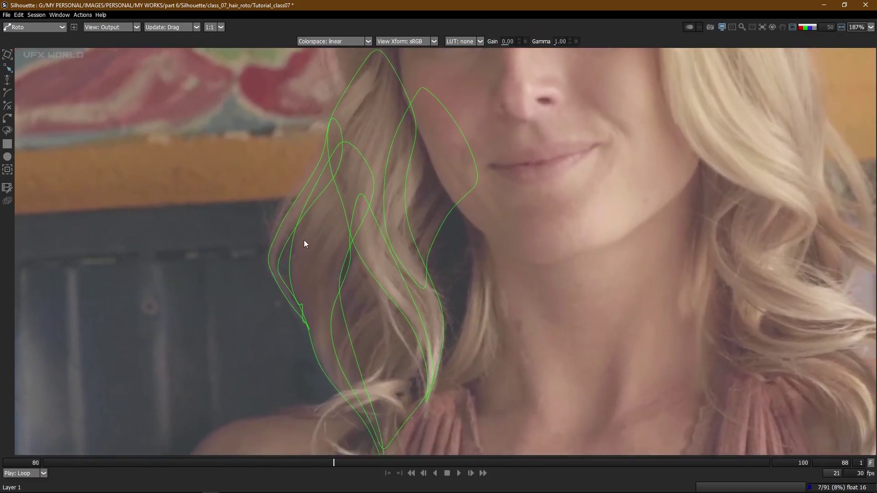
left_click_drag(296, 166, 309, 179)
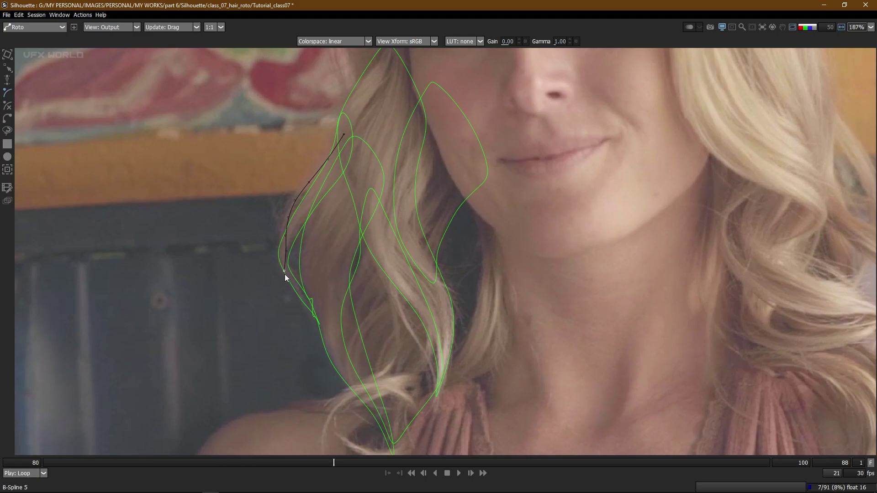
key("Return")
scroll(284, 219, "up", 4)
key("s")
key("a")
scroll(287, 224, "down", 1)
key("a")
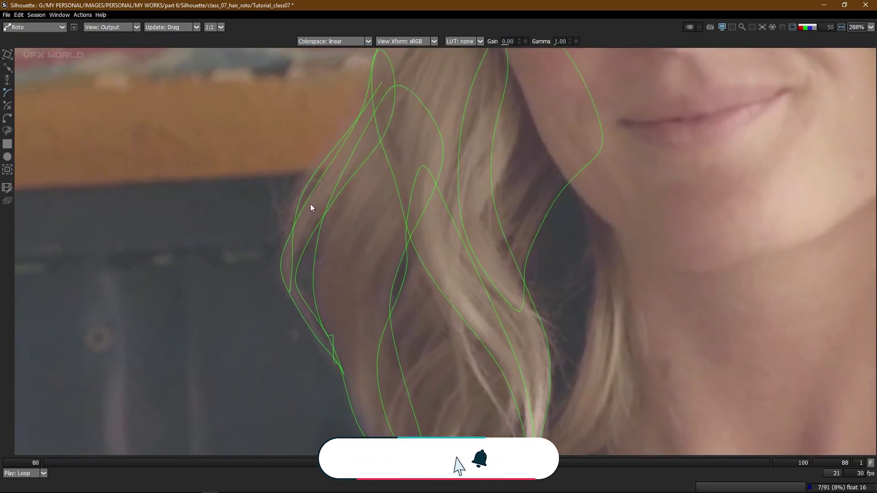
Draw two more open B-Splines along the fine flyaway hairs down the outer hair edge.
left_click(358, 91)
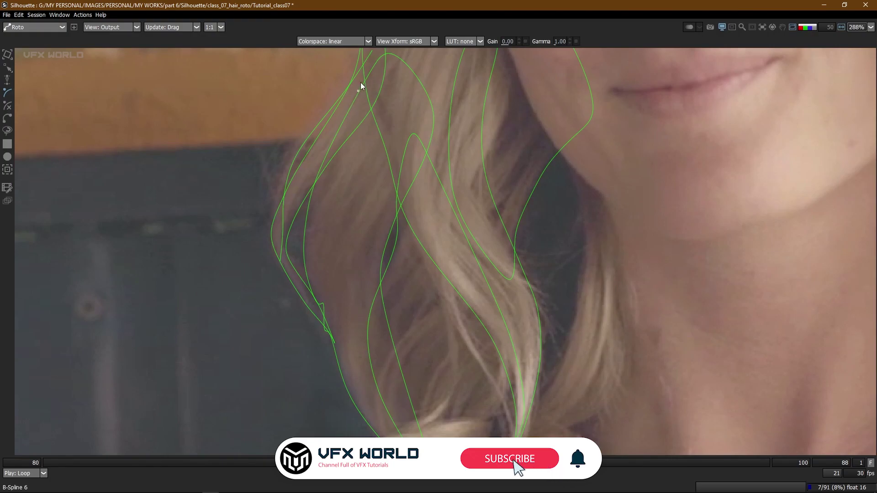
left_click(341, 103)
left_click(305, 142)
left_click(286, 170)
key("Return")
left_click(353, 94)
left_click(302, 138)
left_click(283, 161)
key("Return")
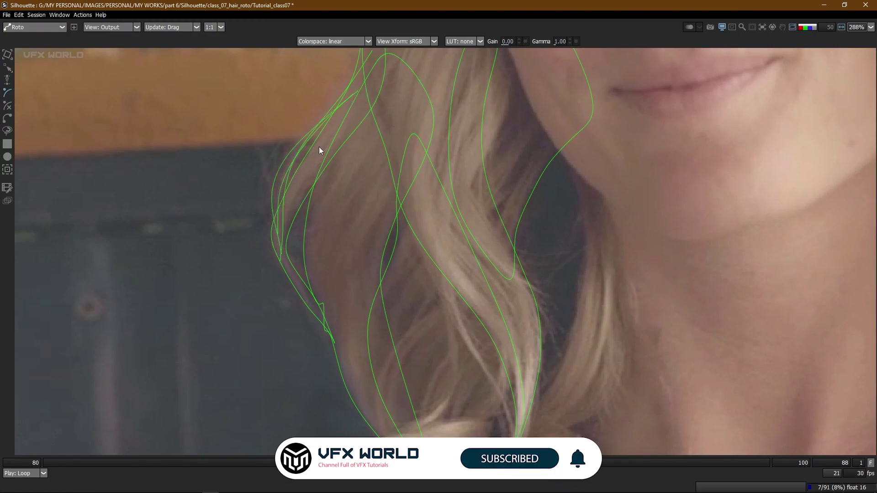
Draw an open B-Spline around the outer bulge of flyaway hair and another for a stray hair crossing it.
left_click(360, 89)
left_click(323, 124)
left_click(289, 149)
left_click(271, 174)
left_click(266, 198)
left_click(280, 242)
key("Return")
left_click(335, 184)
left_click(319, 193)
key("Return")
Draw an open, looping B-Spline for the stray hair curling outward beyond the hair edge.
left_click(333, 141)
left_click(320, 181)
left_click(304, 199)
left_click(284, 209)
left_click(268, 205)
left_click(258, 180)
left_click(272, 150)
left_click(286, 132)
key("Return")
Draw a long open B-Spline from the upper outer hair down to the lower end of the flyaway hairs.
left_click_drag(345, 108, 340, 163)
left_click(371, 81)
left_click(330, 146)
left_click(301, 188)
left_click(294, 236)
left_click(285, 267)
key("Return")
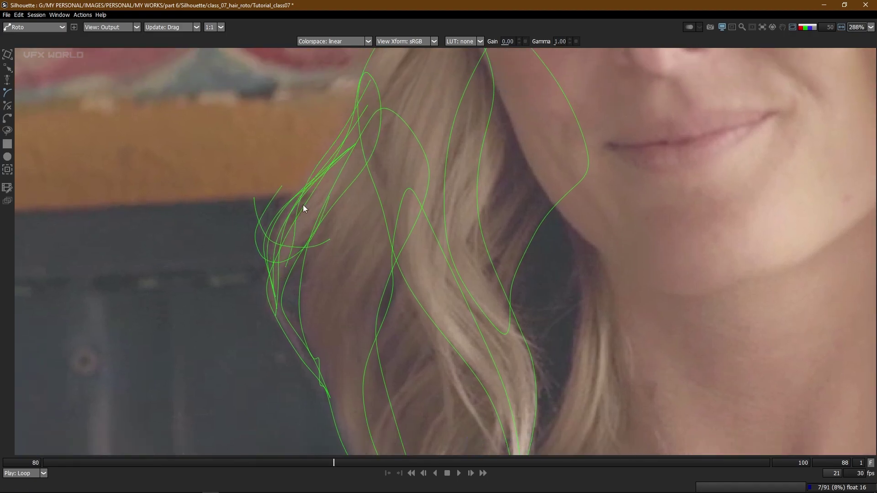
Select all seven open flyaway-hair splines and set their stroke width to 1.
scroll(360, 149, "down", 2)
left_click_drag(306, 197, 291, 168)
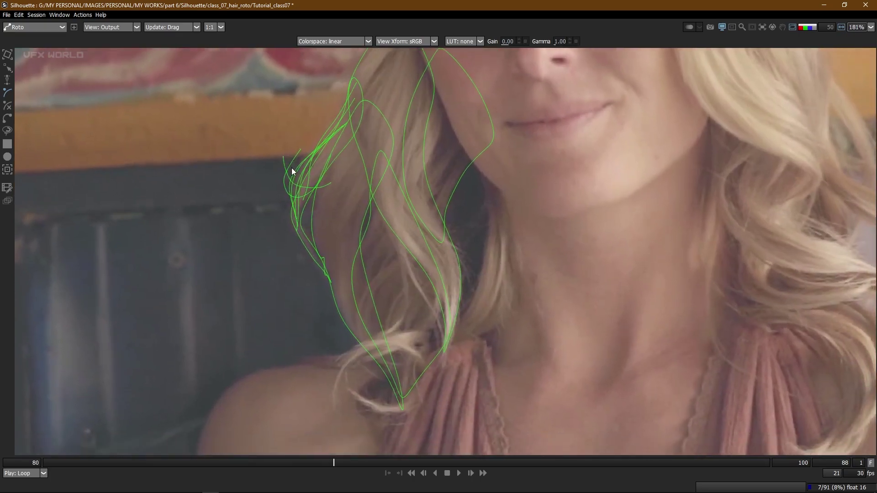
left_click_drag(257, 145, 310, 164)
key("grave")
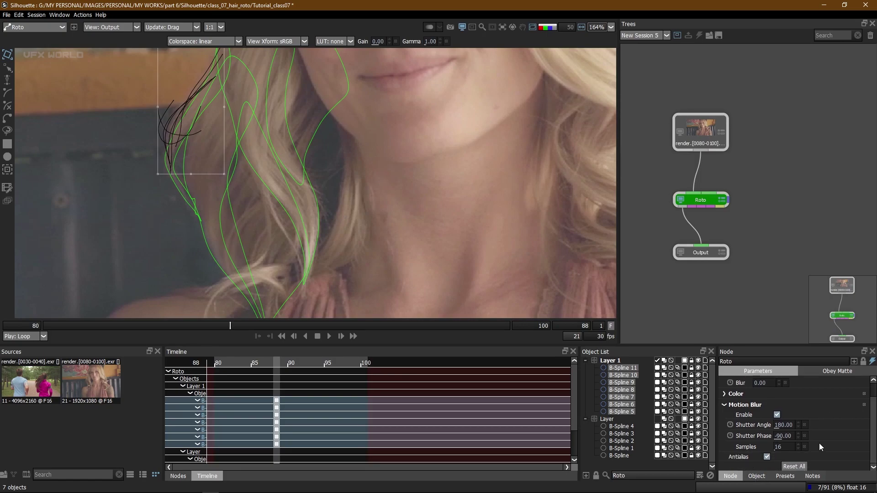
left_click(759, 476)
left_click_drag(872, 411, 868, 432)
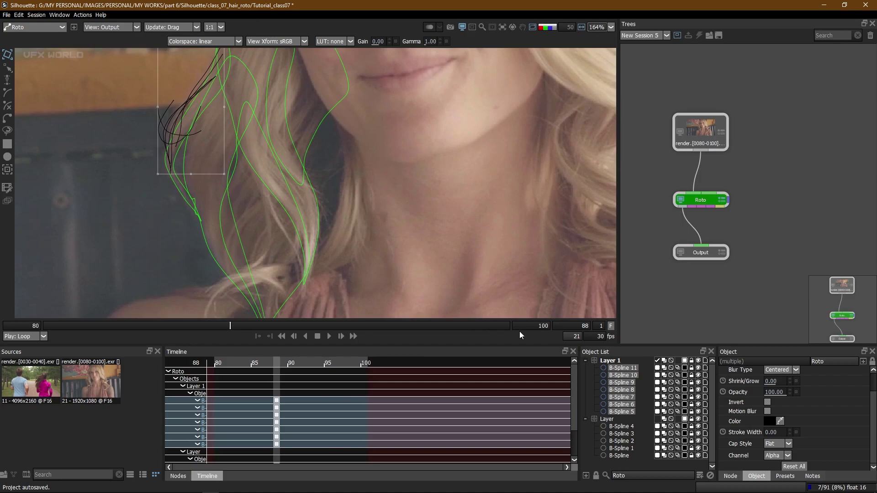
left_click(772, 432)
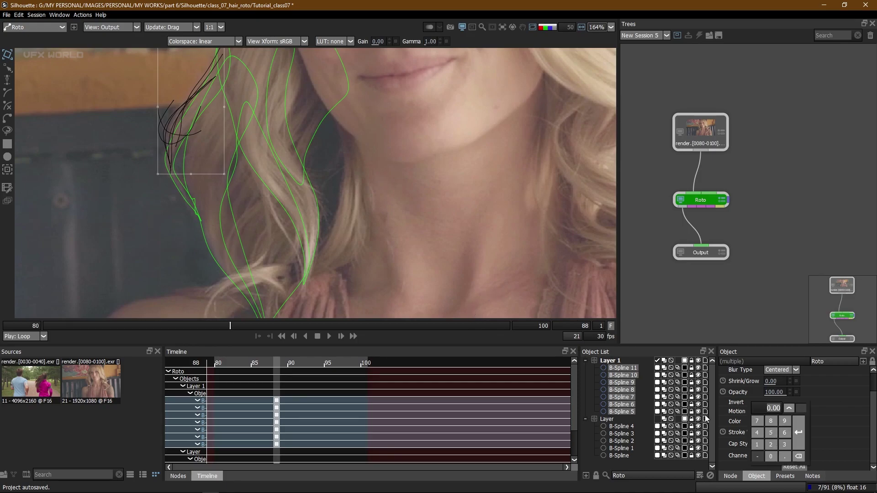
left_click(758, 444)
left_click(799, 432)
Examine the stroked flyaway hairs in the alpha and overlay views, then return to the outlines.
left_click_drag(230, 163, 288, 233)
key("s")
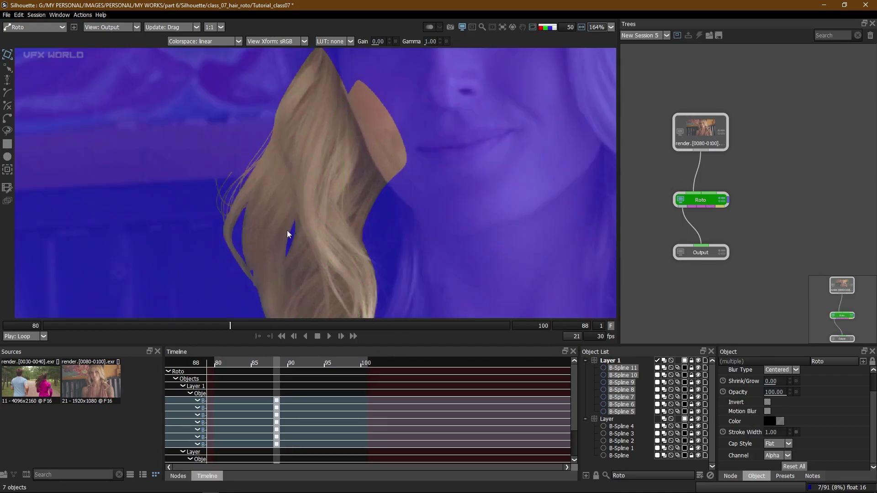
scroll(225, 191, "up", 5)
key("a")
key("a")
key("a")
scroll(283, 138, "down", 5)
key("a")
key("o")
key("o")
scroll(277, 152, "down", 10)
key("o")
key("o")
scroll(294, 191, "up", 10)
key("o")
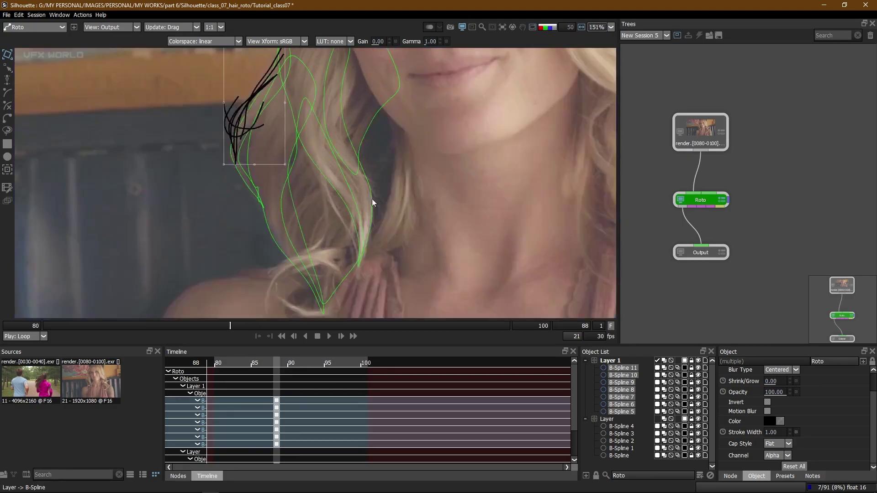
Draw a short open B-Spline for a stray hair curving off the inner hair edge into the dark gap beside the neck.
left_click_drag(372, 198, 316, 219)
left_click_drag(306, 173, 293, 146)
key("b")
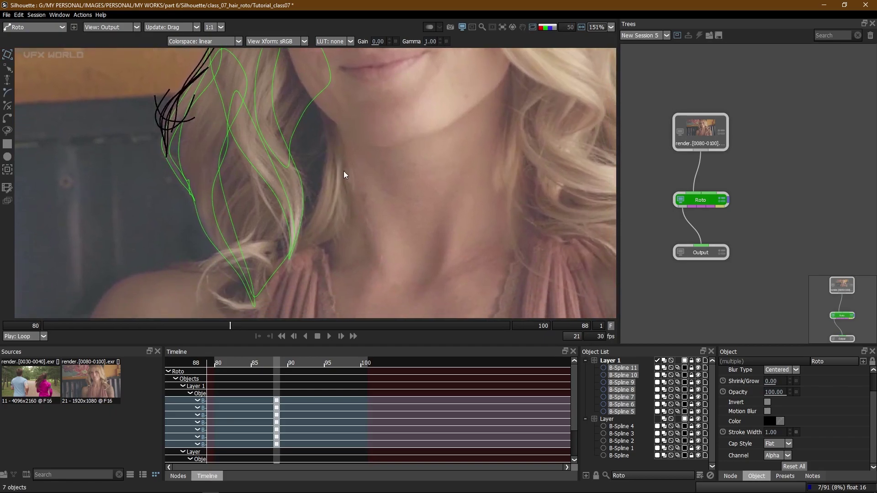
left_click(284, 163)
left_click(308, 175)
key("F2")
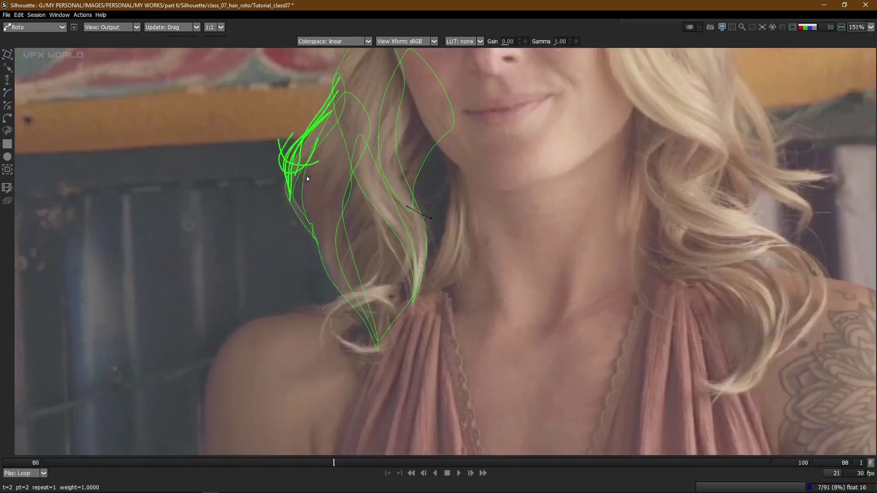
left_click_drag(474, 154, 431, 160)
scroll(432, 160, "up", 5)
scroll(390, 216, "up", 1)
left_click(368, 237)
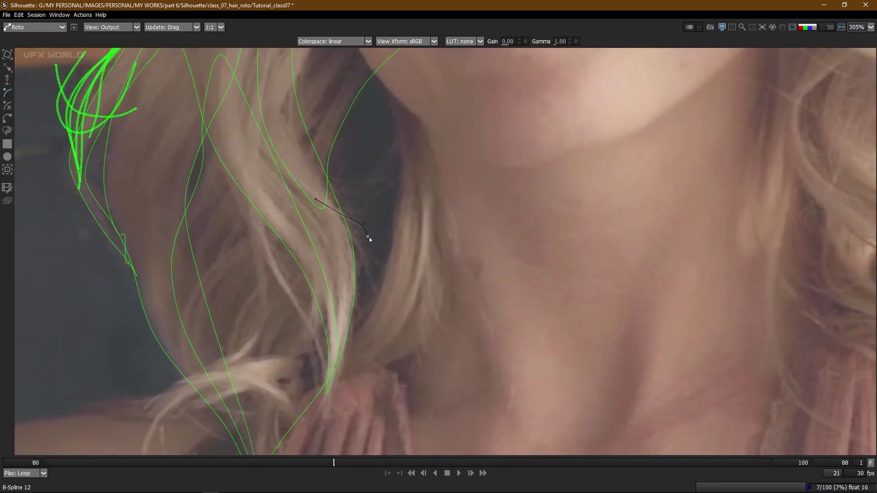
key("Escape")
Draw two more open B-Splines for stray hairs running from the inner hair edge downward toward the neck.
left_click(330, 204)
left_click(358, 246)
left_click(374, 296)
key("Escape")
left_click(325, 218)
left_click(346, 243)
left_click(363, 251)
left_click(383, 271)
key("Escape")
Draw a four-point open B-Spline for the stray hair hanging close along the inner hair edge.
left_click(335, 227)
left_click(353, 253)
left_click(354, 279)
left_click(363, 296)
key("Escape")
Draw two open B-Splines rising across the gap toward the jaw and a third along the upper inner hair edge.
left_click(329, 251)
left_click(425, 149)
key("Escape")
left_click(361, 194)
left_click(413, 159)
key("Escape")
left_click(306, 186)
left_click(371, 227)
key("Escape")
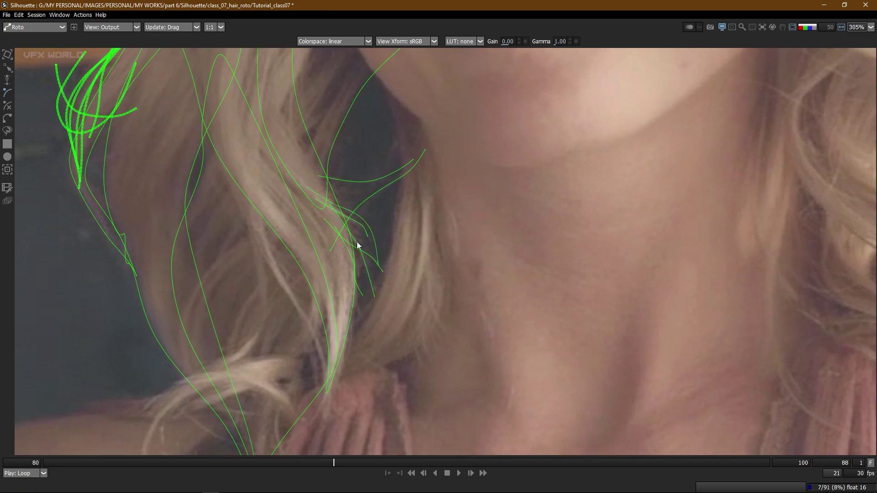
Select all seven new inner-edge flyaway splines and set their stroke width to 1.
left_click_drag(354, 158, 401, 242)
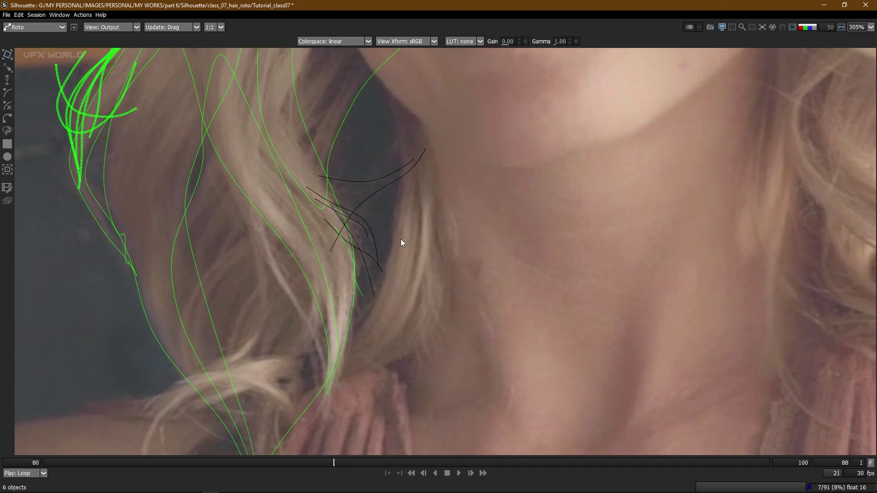
left_click_drag(364, 300, 363, 300)
key("grave")
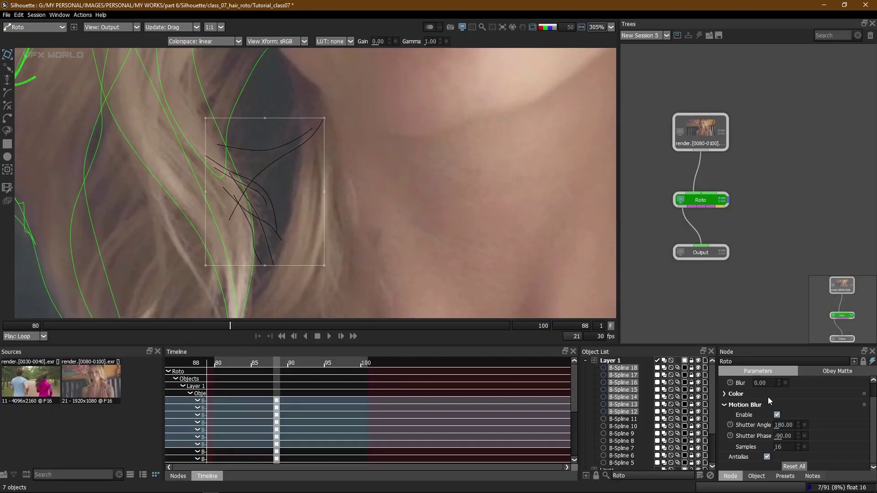
left_click(756, 476)
left_click(772, 432)
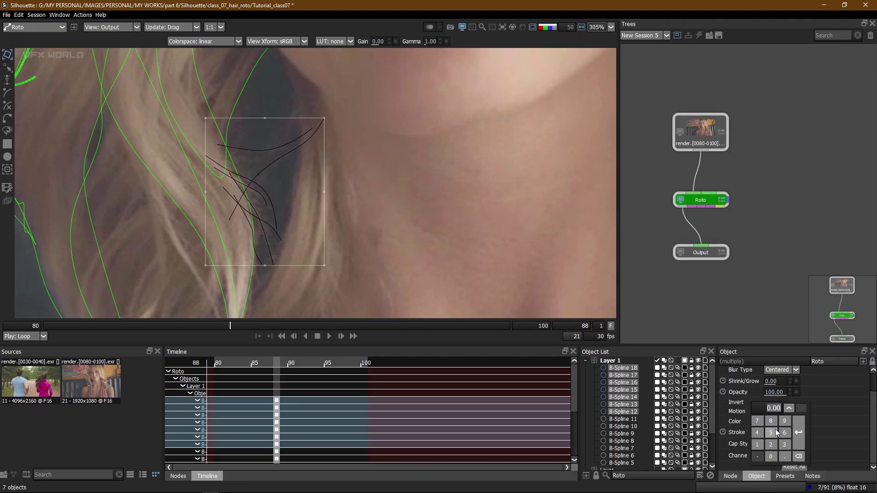
type("1")
key("Return")
Examine the new inner-edge hairs by switching between the mask overlay and the outlines, then clear the spline selection.
left_click_drag(264, 188, 350, 205)
key("o")
key("shift+a")
scroll(372, 180, "down", 5)
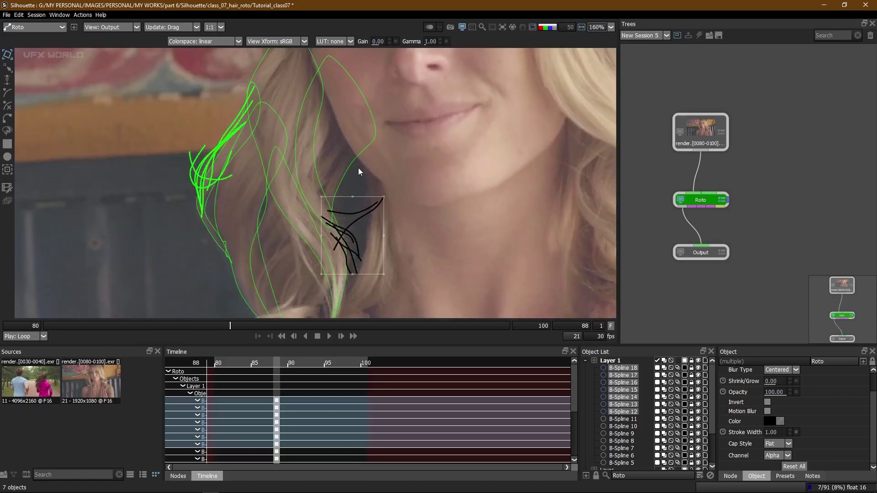
key("shift+a")
scroll(374, 177, "down", 6)
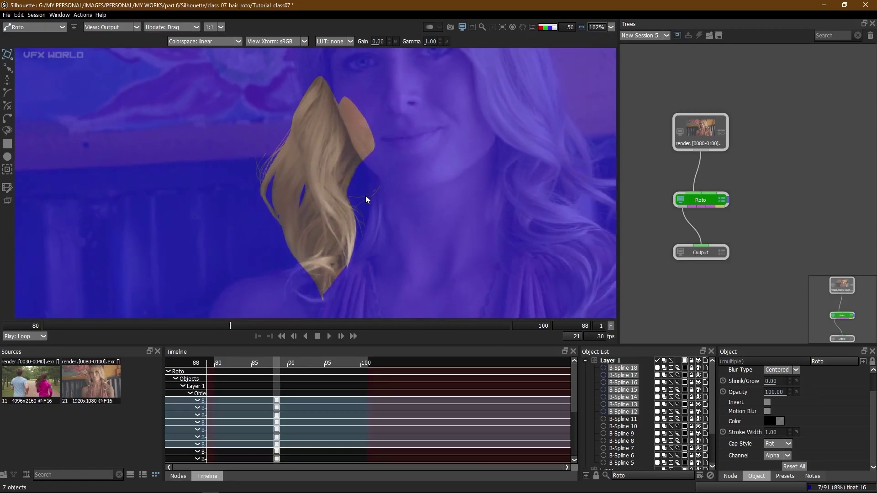
scroll(367, 185, "up", 1)
key("shift+a")
key("shift+a")
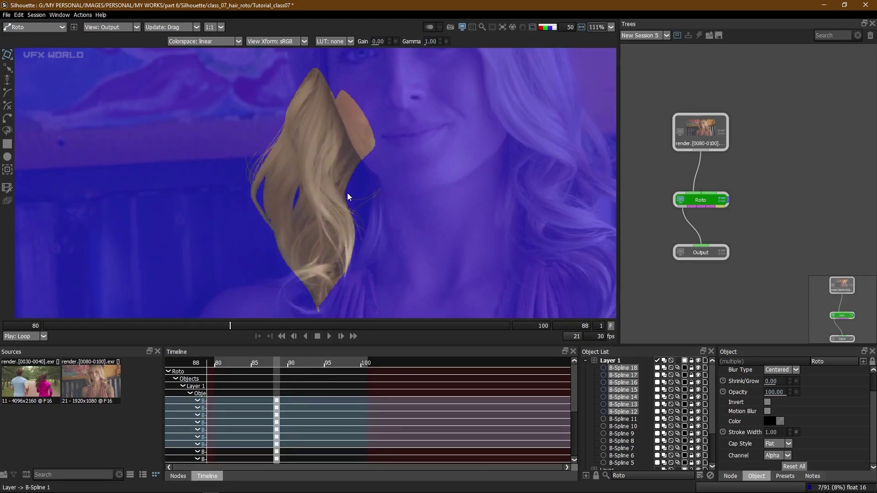
key("shift+a")
left_click(387, 198)
scroll(374, 193, "up", 3)
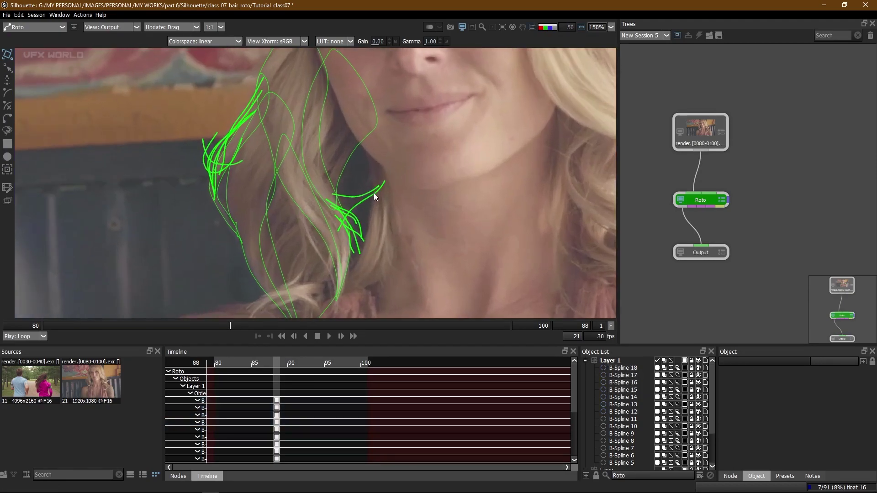
Compare the whole hair section's overlay and outlines against the woman's face and surrounding hair.
scroll(371, 197, "down", 6)
scroll(367, 204, "up", 1)
left_click_drag(367, 204, 323, 220)
scroll(302, 146, "up", 2)
left_click_drag(289, 111, 283, 159)
scroll(288, 169, "down", 5)
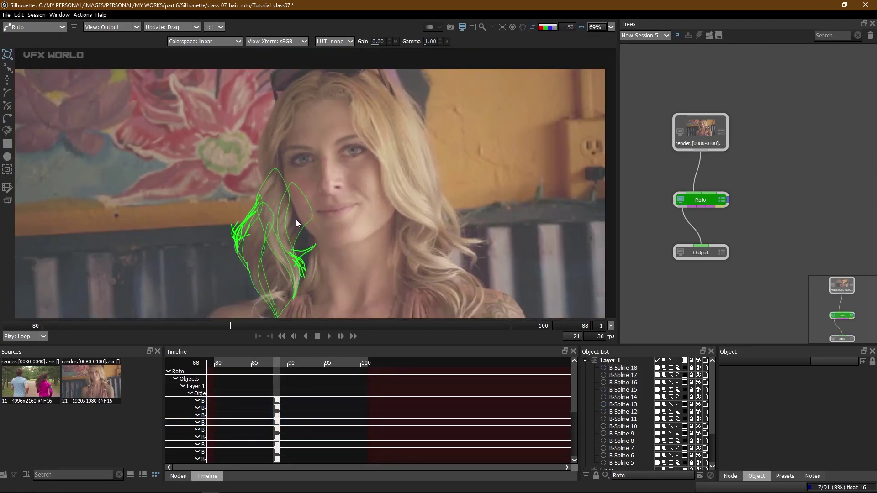
left_click_drag(296, 219, 297, 184)
key("shift+a")
key("shift+a")
key("shift+a")
scroll(301, 227, "up", 2)
key("shift+a")
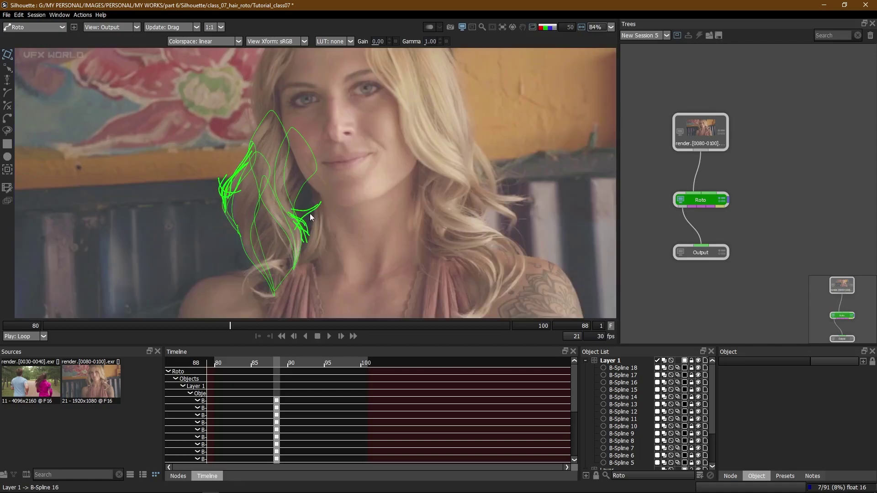
Collapse Layer 1 and Layer in the object list.
left_click(586, 361)
left_click(585, 368)
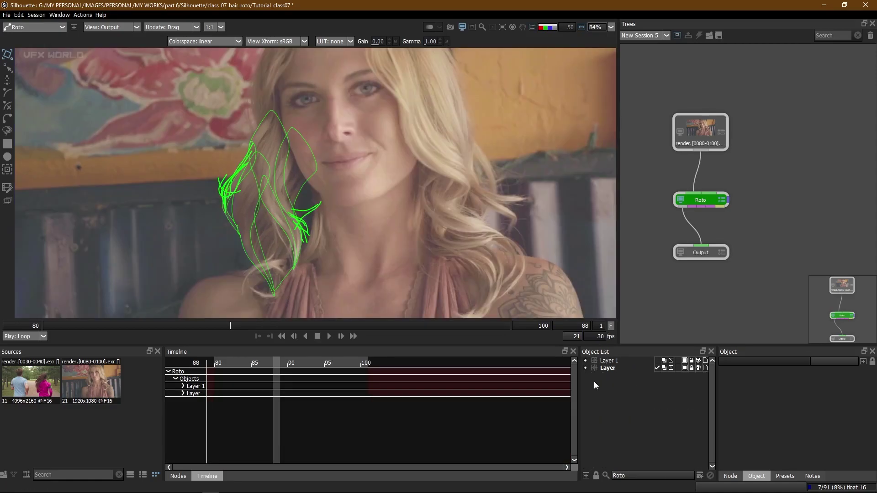
key("shift+a")
key("shift+a")
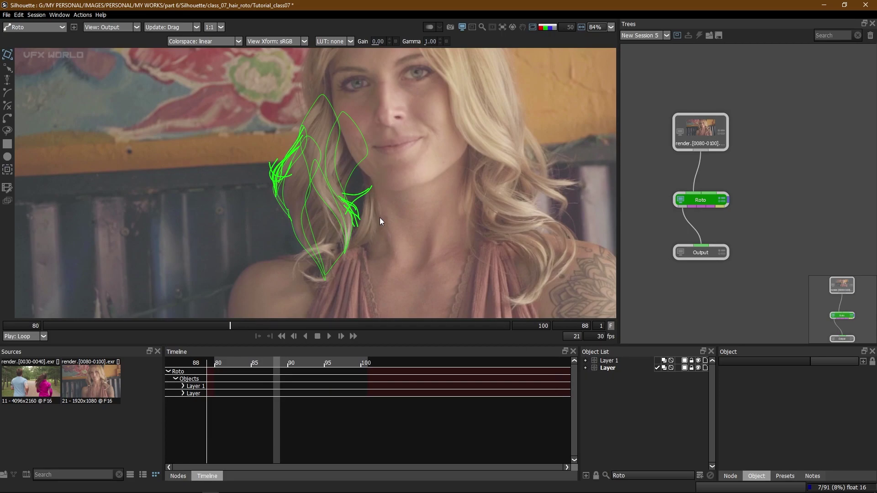
Create a point tracker and place it on the inner edge of the hair beside the cheek.
key("t")
left_click_drag(388, 183, 373, 236)
left_click_drag(370, 275, 366, 227)
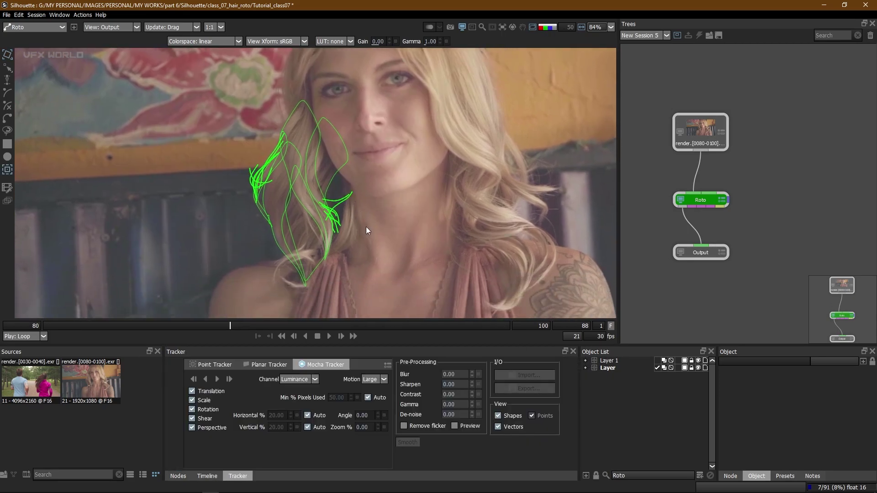
left_click(214, 364)
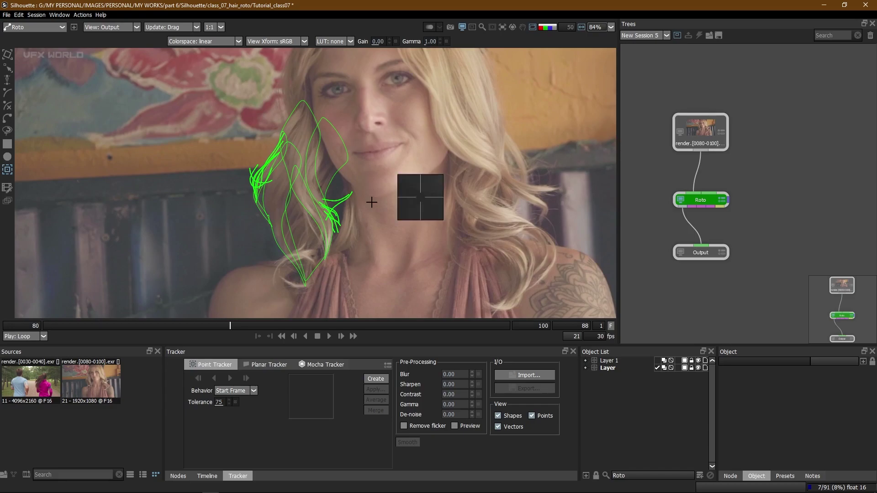
left_click(368, 224)
left_click_drag(372, 228, 319, 169)
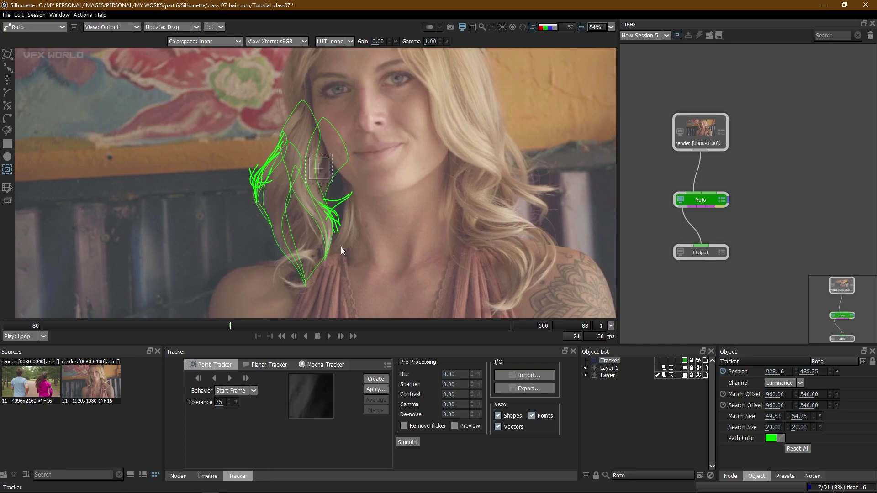
Track the point backward to frame 80 and forward to frame 100, then return to frame 88.
left_click(214, 378)
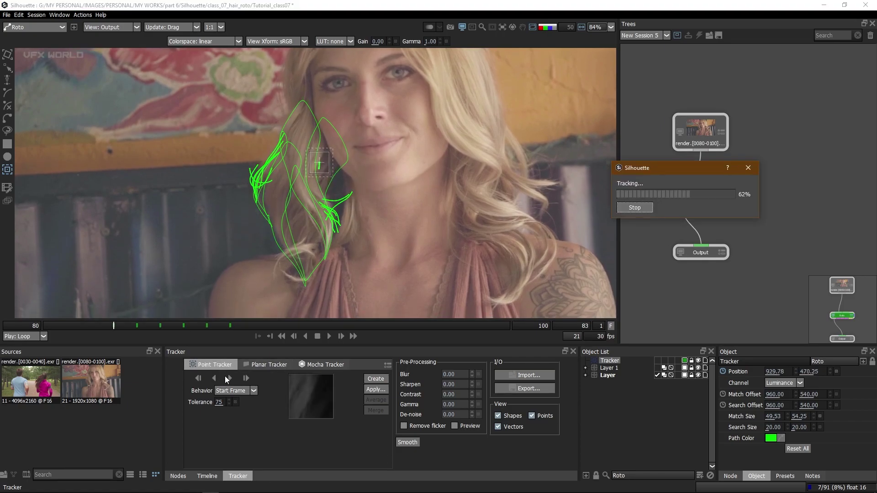
left_click(230, 379)
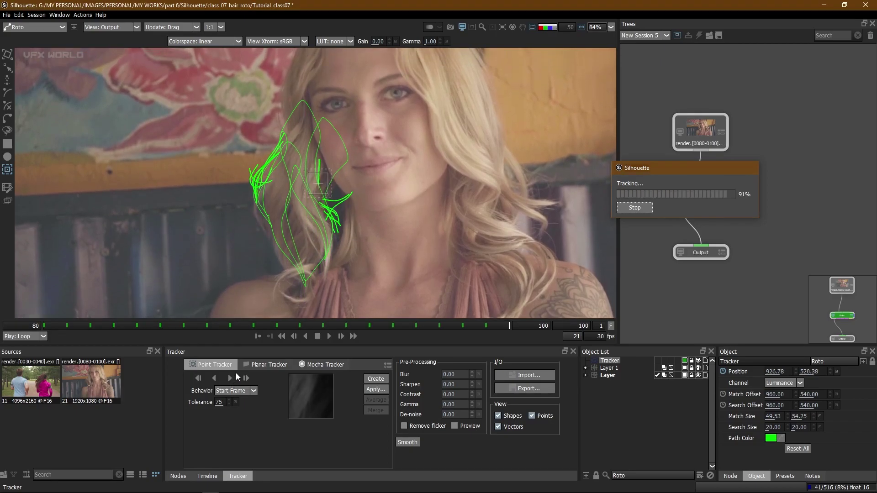
left_click(233, 327)
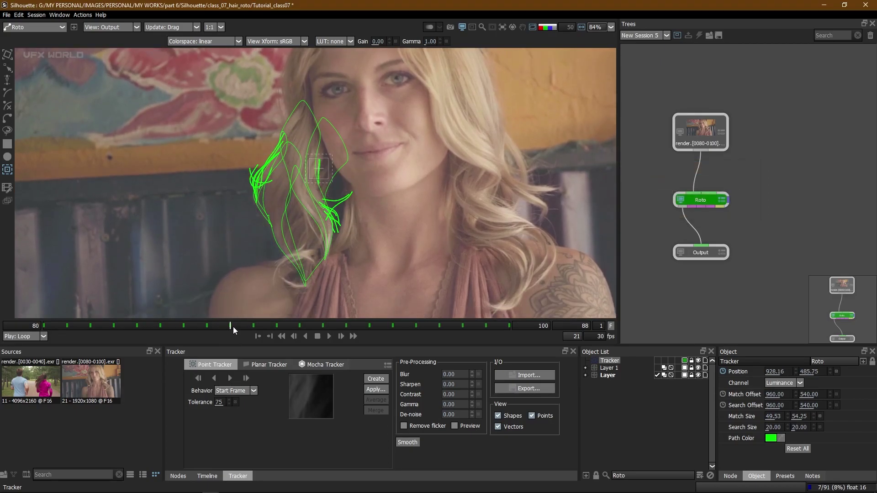
Match-move Layer 1 with the tracker, applying position on both the X and Y axes.
key("f")
left_click(609, 361)
left_click(609, 369, "ctrl")
left_click(375, 389)
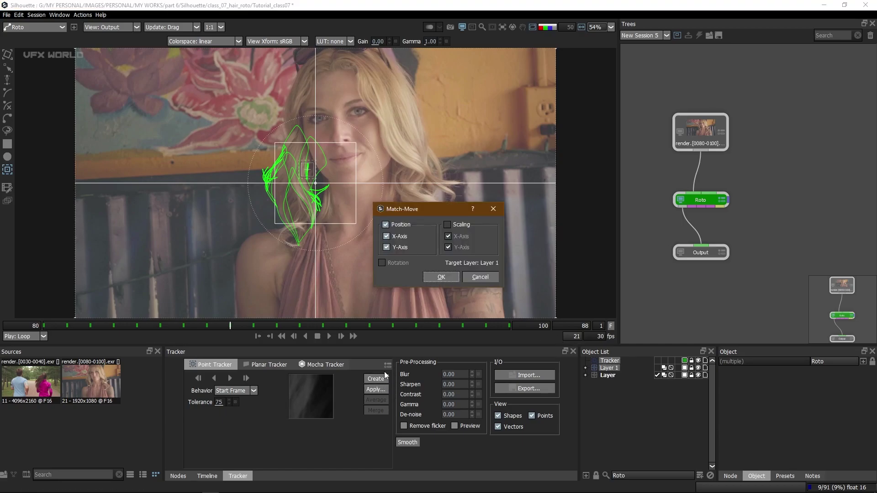
left_click(431, 280)
Apply the tracker's match-move to the layer holding the closed hair shapes, then clear the selection.
left_click(610, 376)
left_click(375, 389)
left_click(439, 276)
left_click(617, 388)
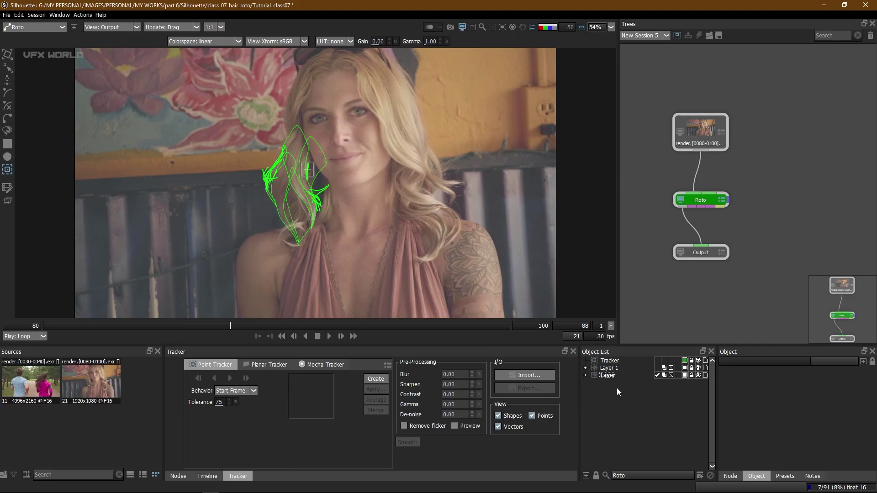
Play back the tracked hair shapes as outlines and as a mask overlay, then stop playback.
left_click(329, 336)
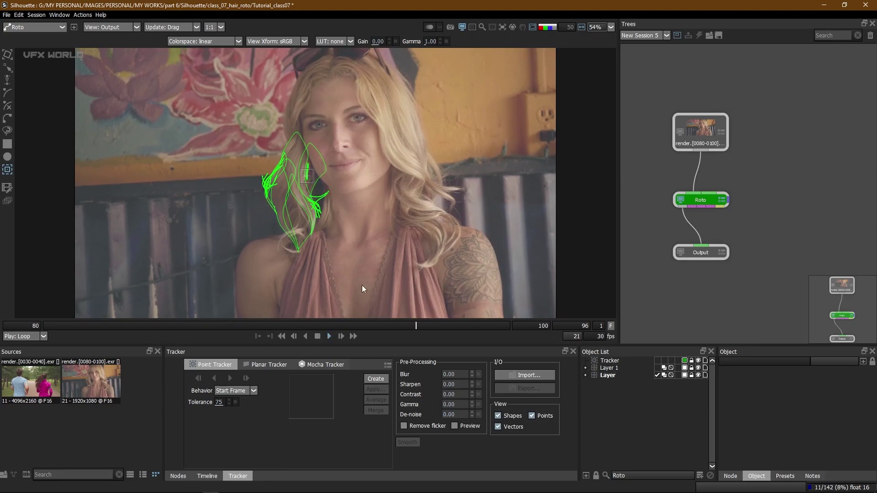
key("o")
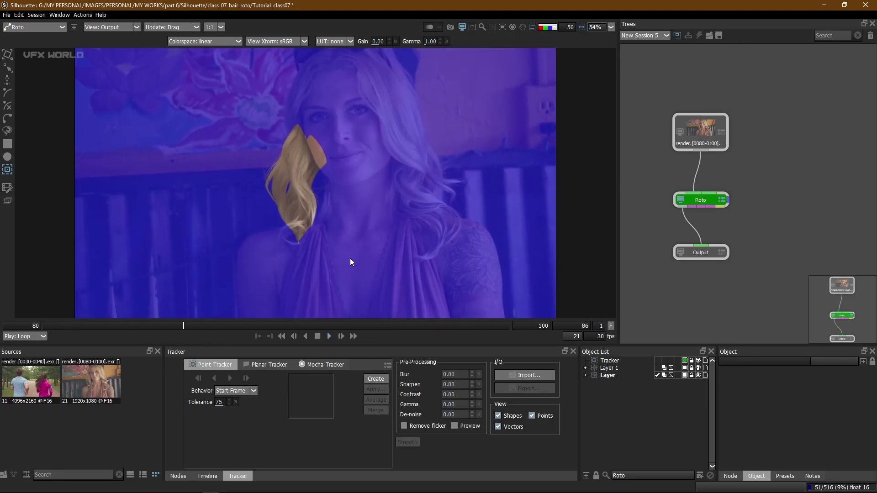
left_click(318, 337)
key("s")
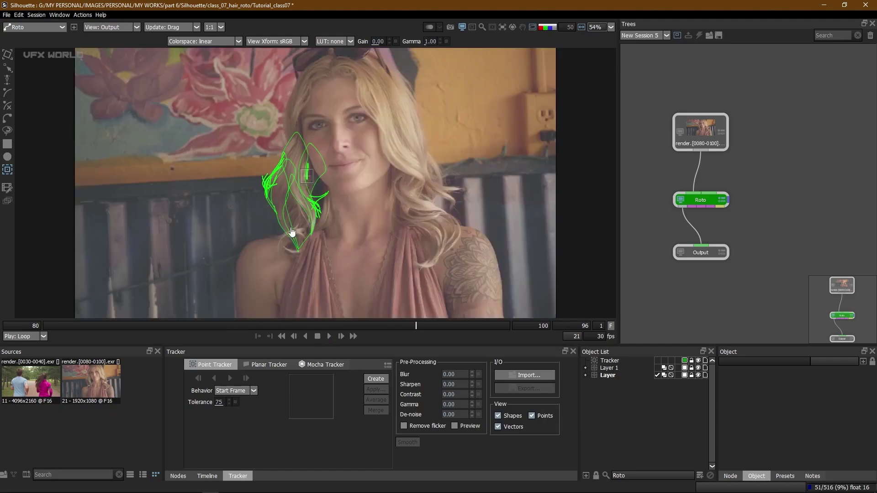
Select all the splines in both layers and turn on their motion blur.
scroll(292, 235, "up", 2)
key("t")
key("ctrl+a")
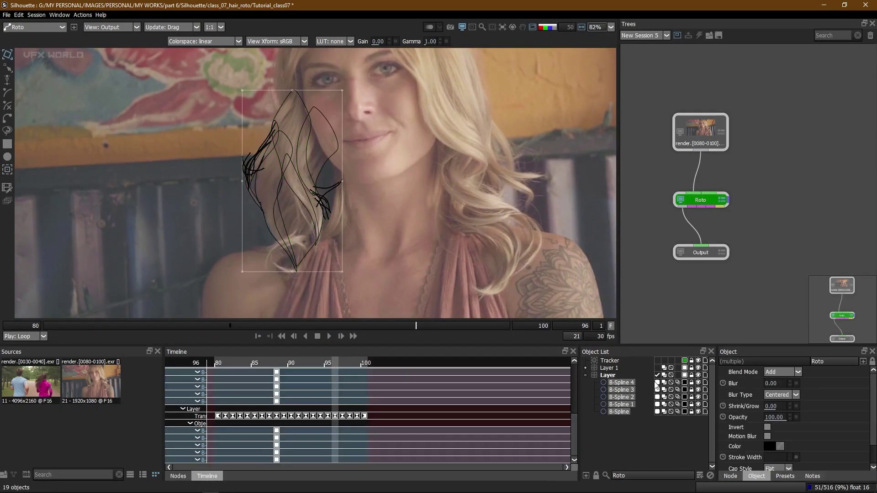
left_click(589, 370)
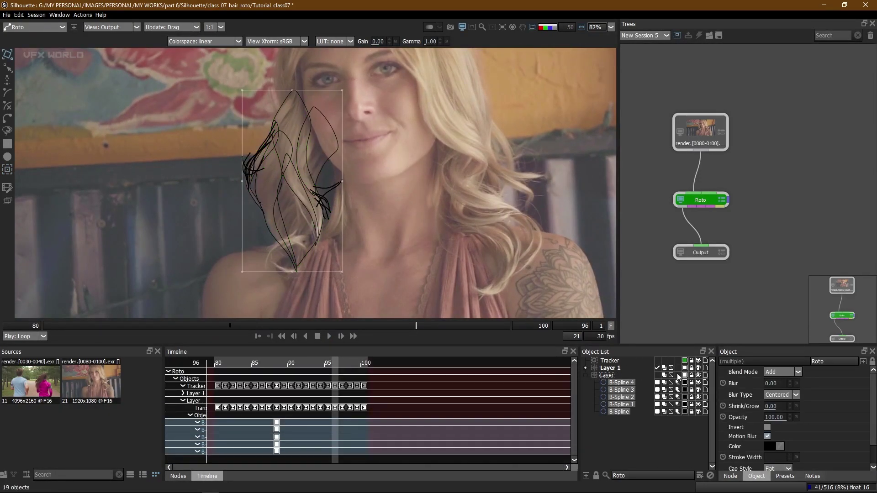
left_click(585, 368)
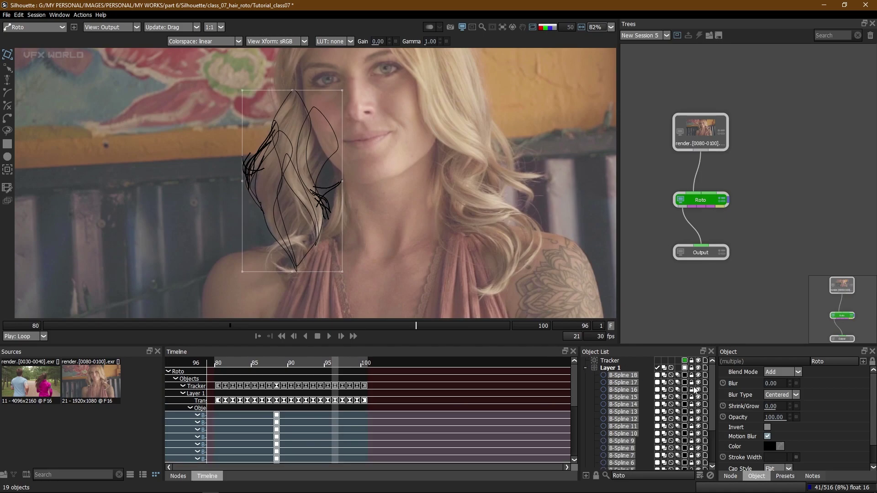
Play back the motion-blurred hair matte in the alpha and overlay views, then stop and return to the unselected outlines.
left_click(730, 476)
key("o")
key("s")
scroll(340, 197, "up", 4)
key("a")
left_click(327, 333)
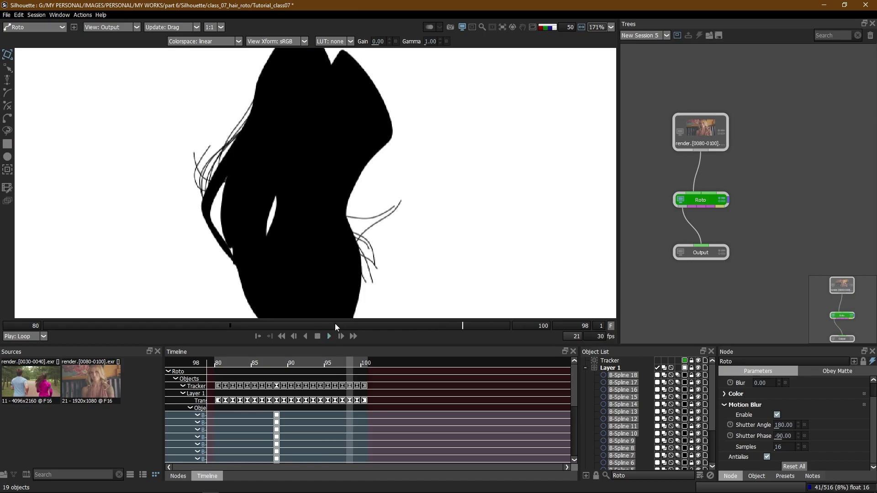
key("a")
key("s")
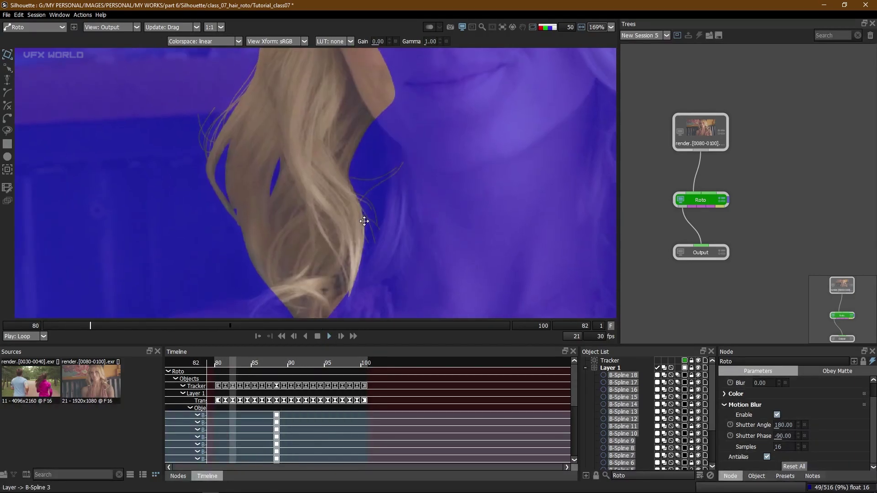
scroll(358, 237, "down", 3)
scroll(395, 232, "down", 1)
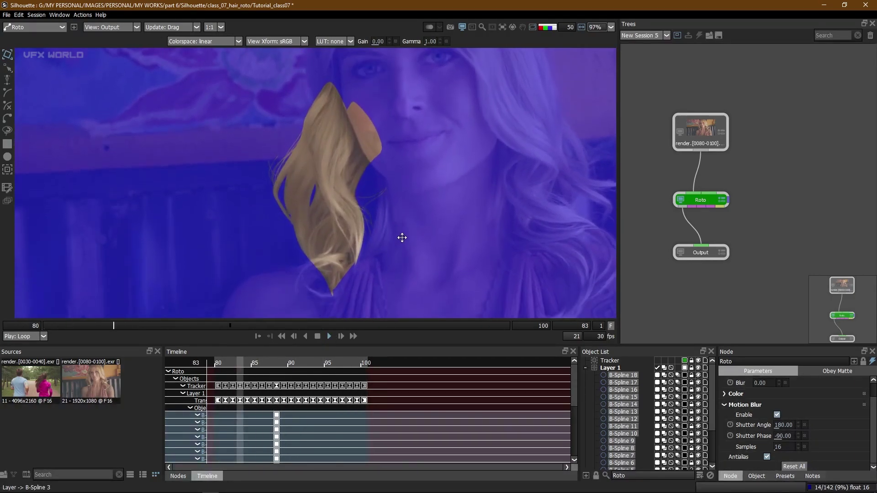
left_click(321, 336)
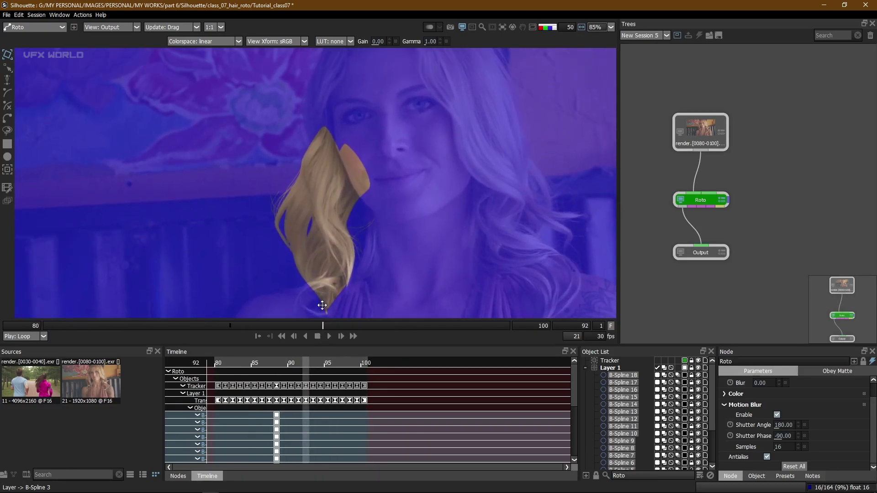
key("ctrl+a")
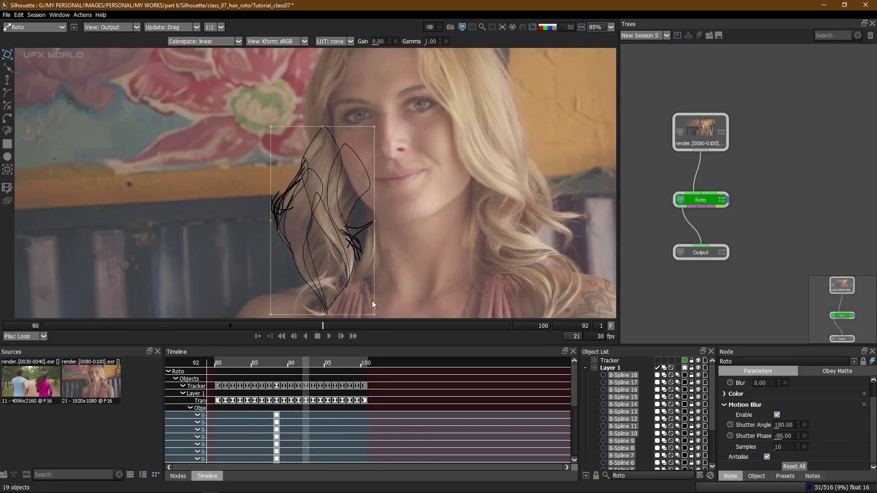
left_click(417, 256)
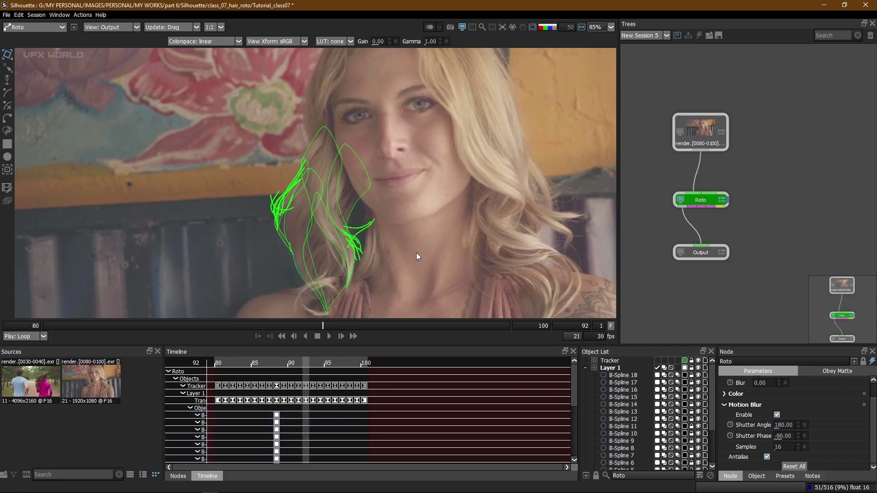
Switch to New Session 6 with the runner's ponytail footage and add a layer to its Roto node.
left_click(653, 36)
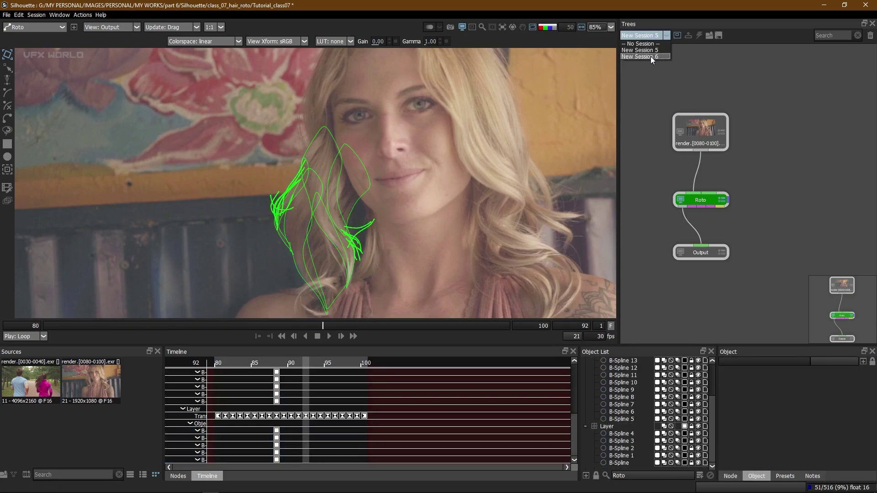
left_click(653, 56)
scroll(424, 160, "up", 5)
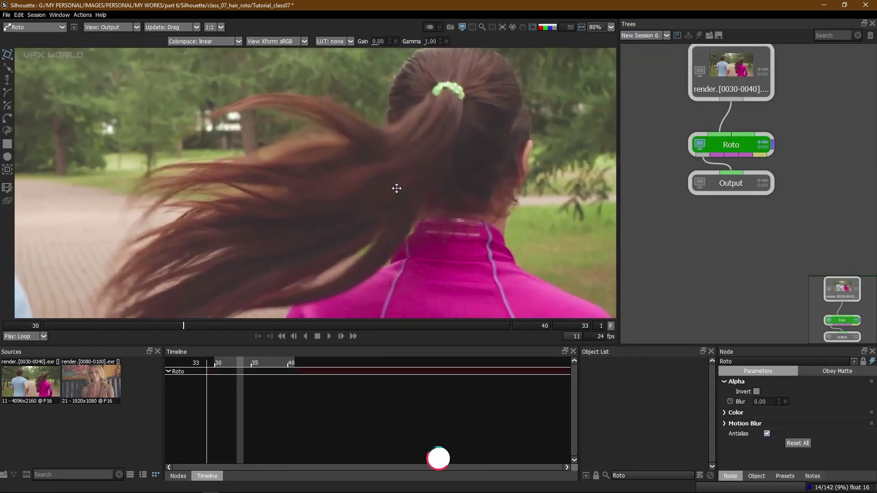
scroll(402, 164, "down", 2)
left_click_drag(343, 345, 339, 417)
left_click_drag(186, 396, 206, 377)
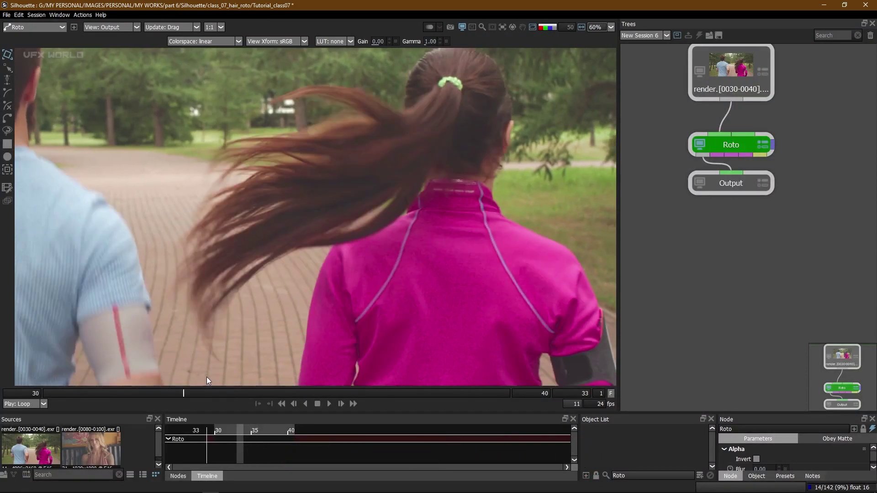
mouse_move(189, 378)
left_mouse_down()
mouse_move(228, 374)
mouse_move(150, 384)
mouse_move(221, 377)
mouse_move(191, 380)
left_mouse_up()
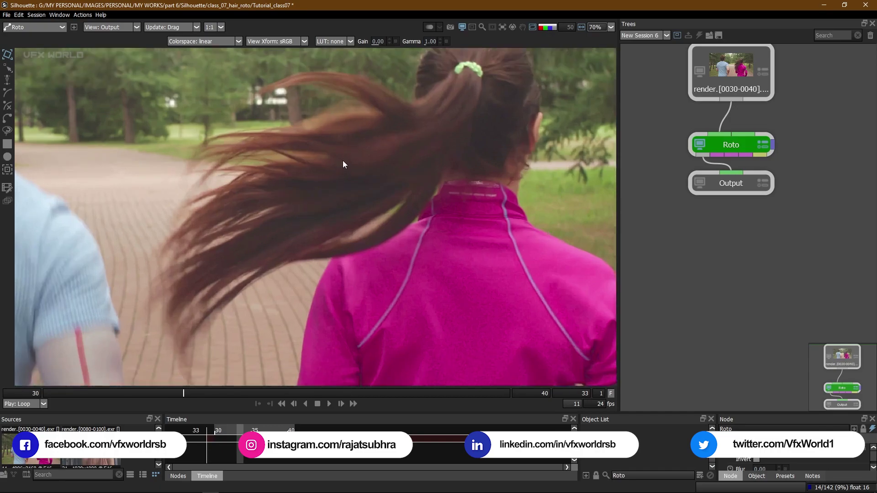
scroll(361, 154, "up", 1)
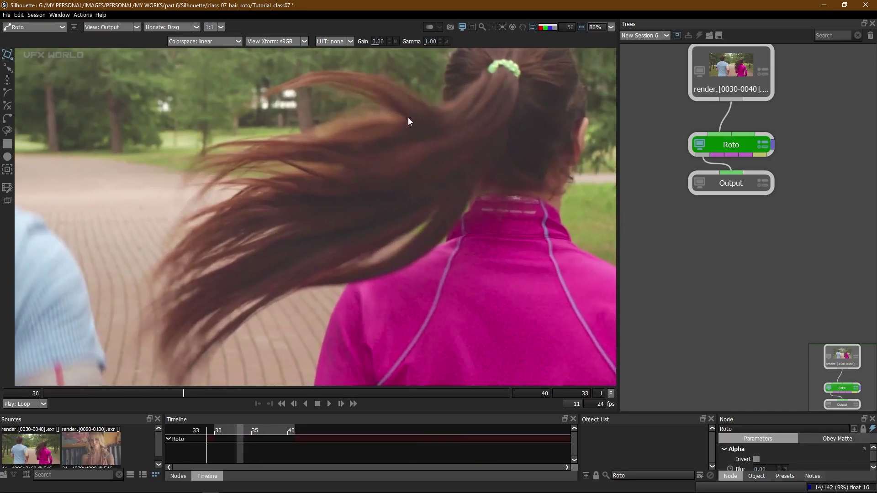
left_click(699, 475)
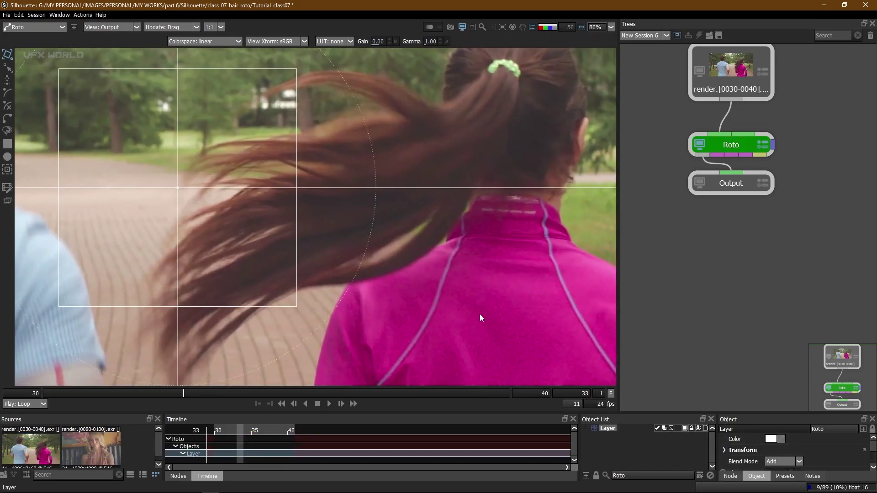
Start a B-Spline at the ponytail's hair tie and trace the upper, ragged edge of its dense core.
key("b")
left_click(480, 74)
left_click(454, 98)
left_click(425, 113)
left_click(403, 122)
left_click(359, 133)
left_click(340, 147)
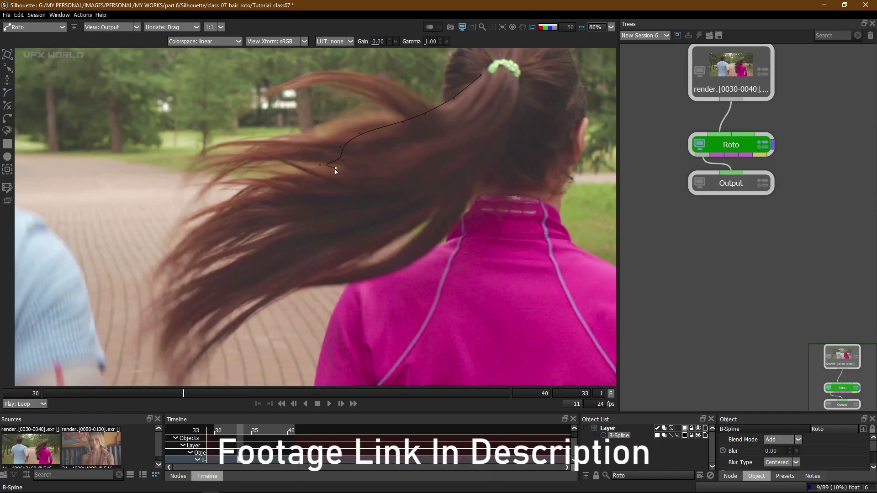
left_click(276, 206)
left_click(285, 208)
left_click(278, 220)
left_click(290, 217)
left_click(286, 223)
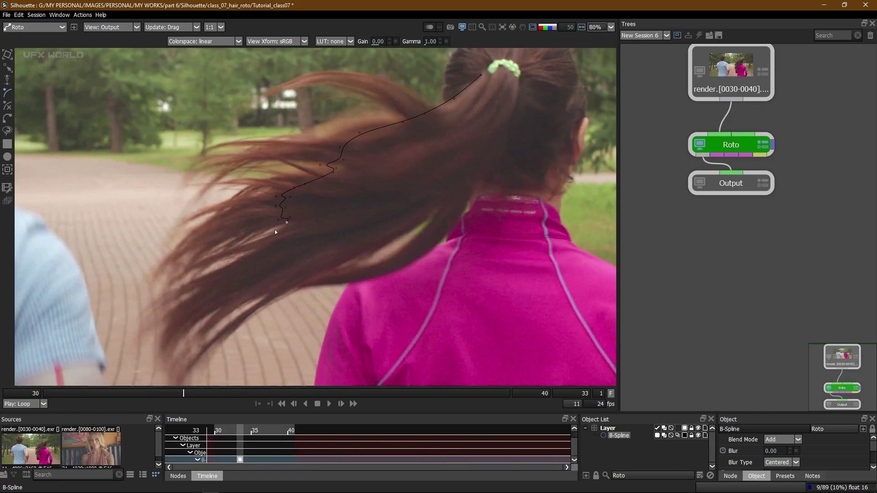
Continue the core outline around the lower hair tips, deleting the stray extra spline and resuming the original one.
left_click(229, 268)
left_click(209, 301)
left_click(204, 314)
left_click(221, 302)
left_click(242, 303)
key("Return")
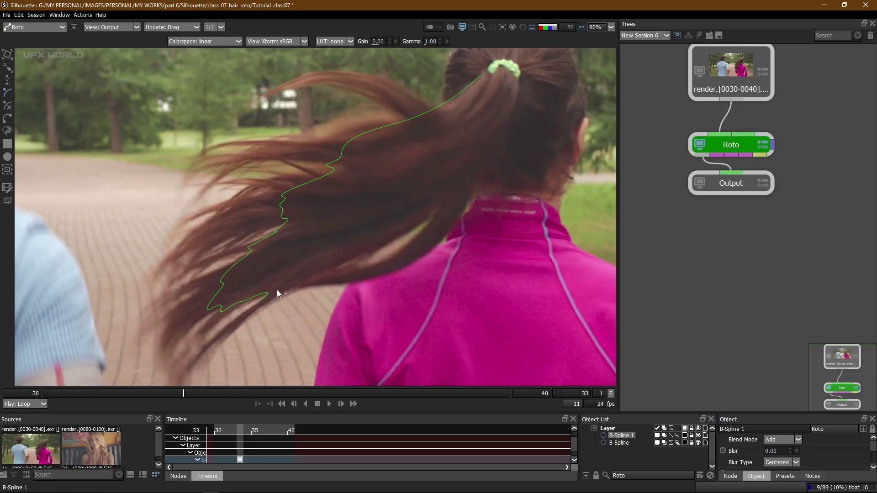
key("Delete")
left_click(264, 298)
key("r")
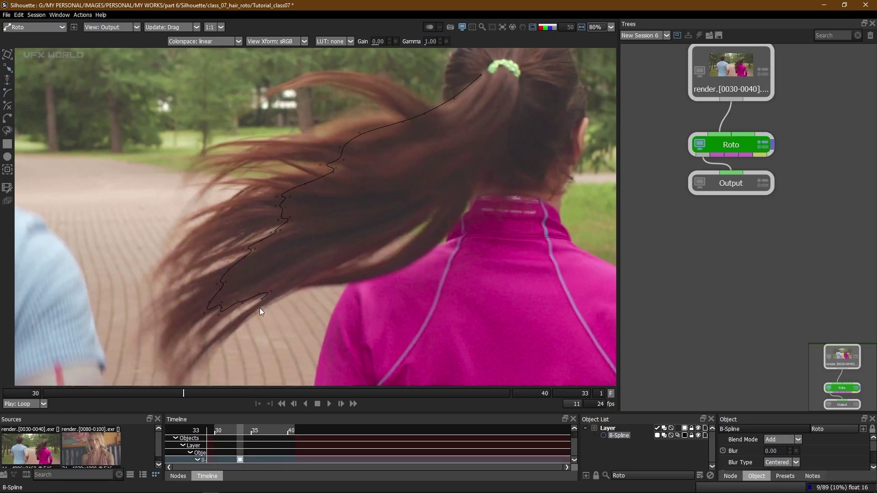
Trace the ponytail's lower edge back up to the hair tie and close the core B-Spline.
left_click(317, 276)
left_click(407, 233)
left_click(427, 220)
left_click(438, 209)
left_click(458, 188)
left_click(476, 162)
left_click(507, 119)
left_click(514, 93)
left_click(482, 74)
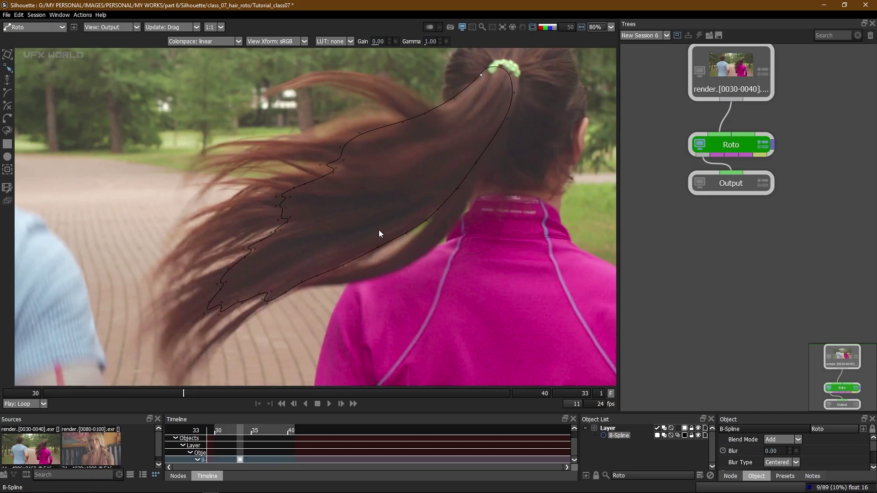
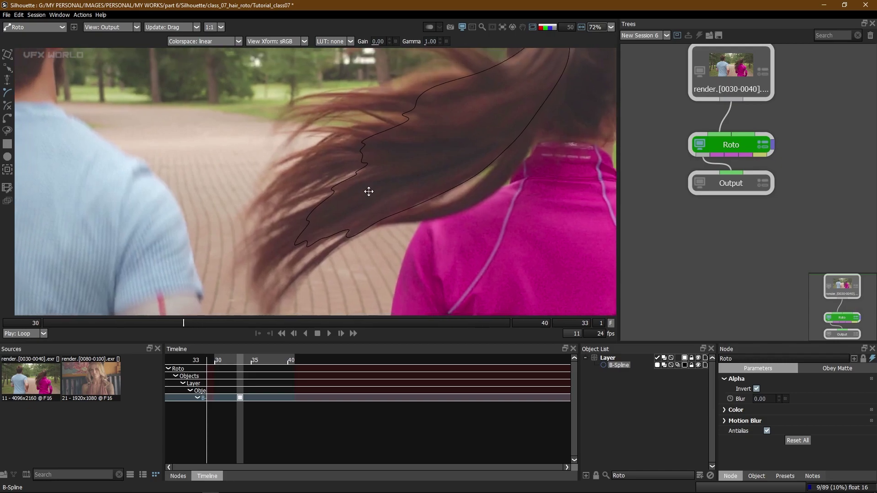
Draw a thin closed B-Spline around the strand leaving the core's ragged edge and refine its tip points.
left_click_drag(372, 156, 391, 121)
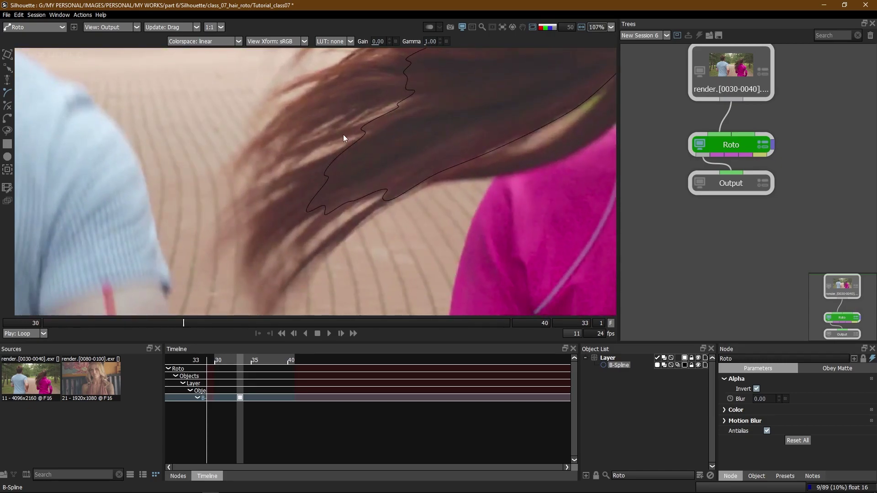
left_click(394, 122)
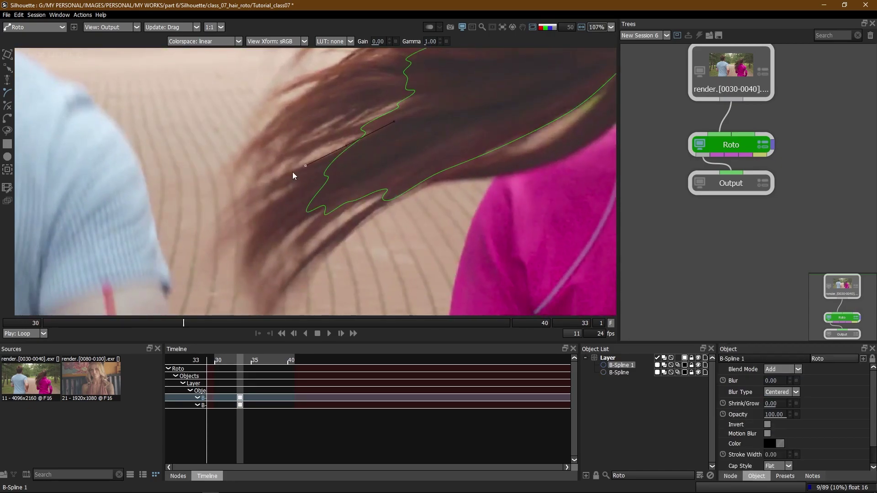
left_click(394, 122)
left_click_drag(369, 148, 386, 149)
key("Up")
left_click(295, 182)
left_click(283, 176)
left_click(238, 216)
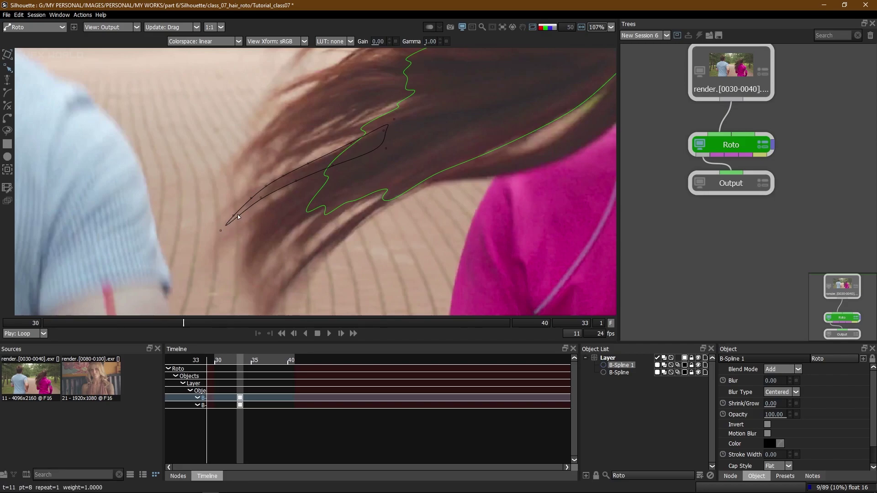
Draw a second closed strand B-Spline below the thin one, following the jagged tips of the wider hair clump.
scroll(270, 179, "down", 3)
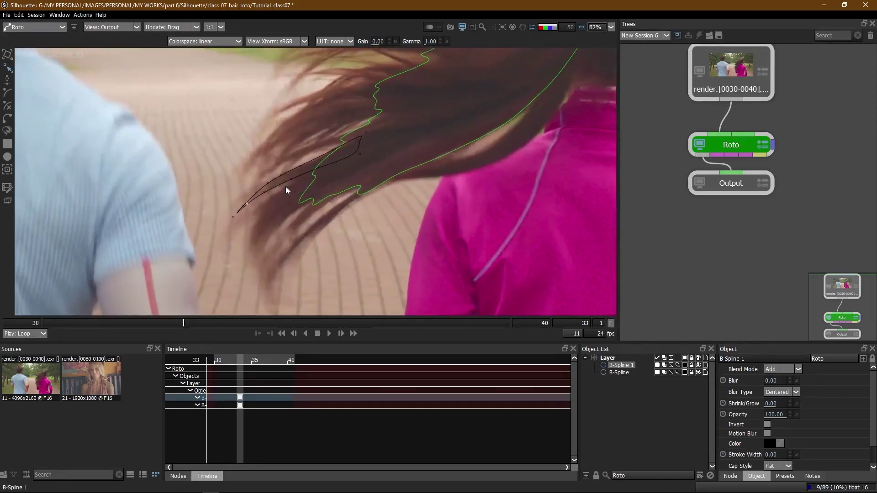
left_click(349, 149)
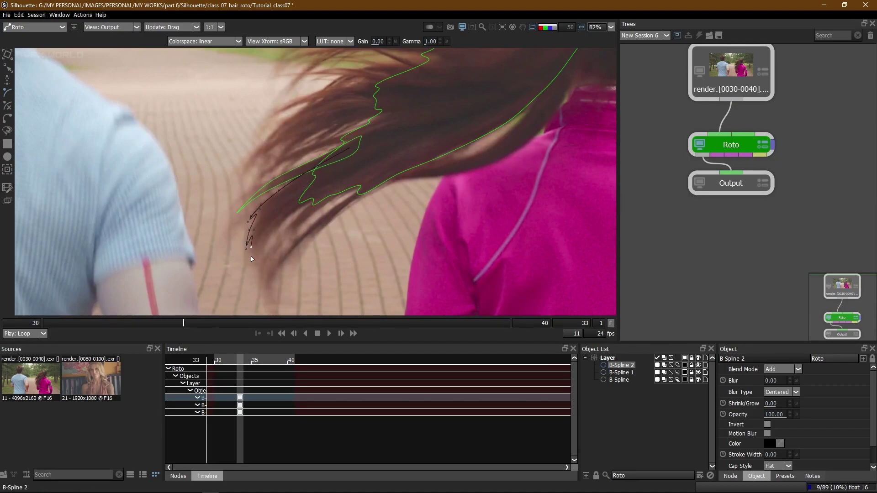
left_click(349, 149)
left_click(269, 238)
Compare the three hair shapes' matte with the footage by switching the alpha view on and off.
key("a")
scroll(301, 188, "down", 4)
key("a")
key("a")
key("a")
key("a")
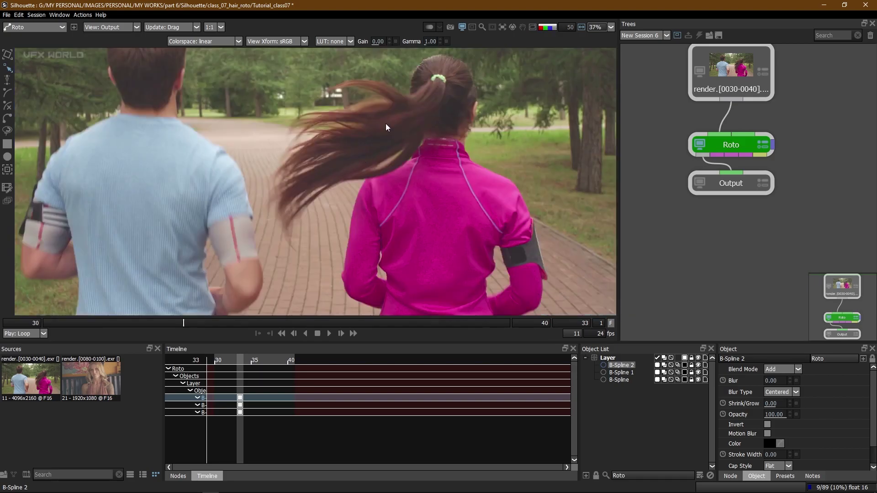
key("a")
key("a")
scroll(298, 201, "up", 3)
key("a")
key("a")
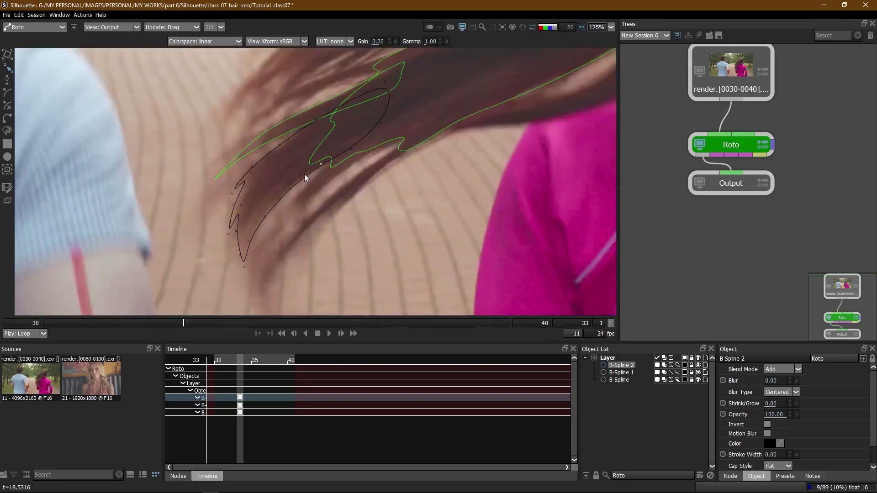
Select all three hair splines and turn on their motion blur, then check the alpha.
scroll(304, 174, "down", 1)
left_click_drag(361, 231, 245, 125)
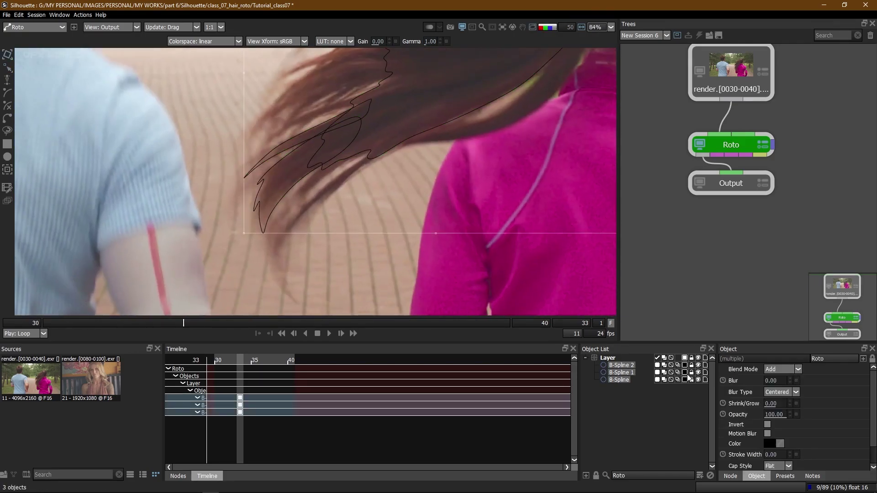
left_click(730, 476)
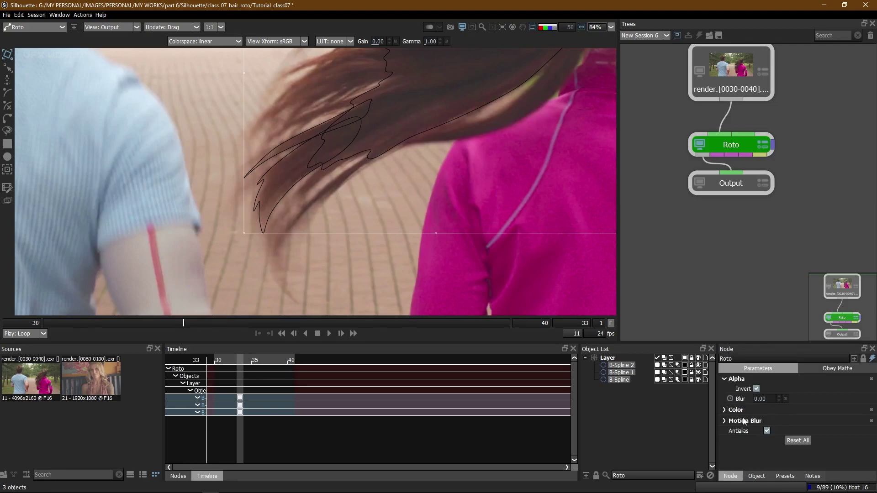
left_click(725, 421)
key("a")
scroll(344, 184, "down", 1)
key("a")
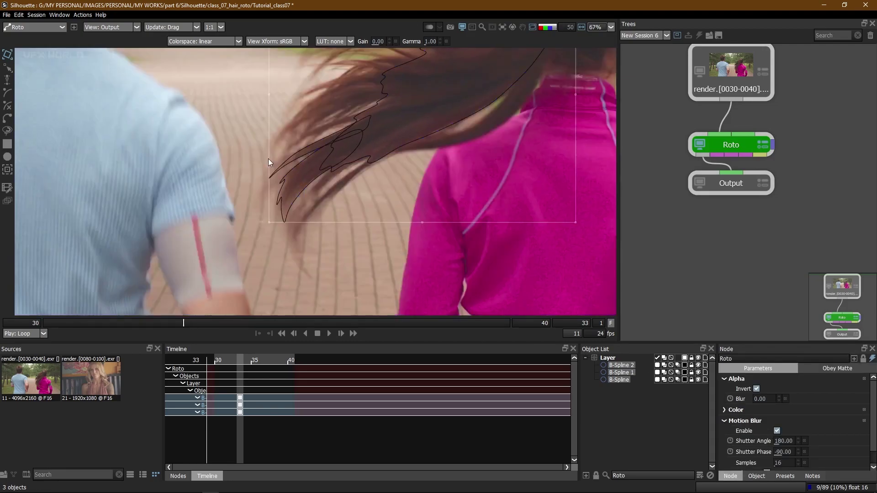
Select the two strand splines and reposition them at frame 32 to follow the hair.
left_click_drag(267, 158, 290, 197)
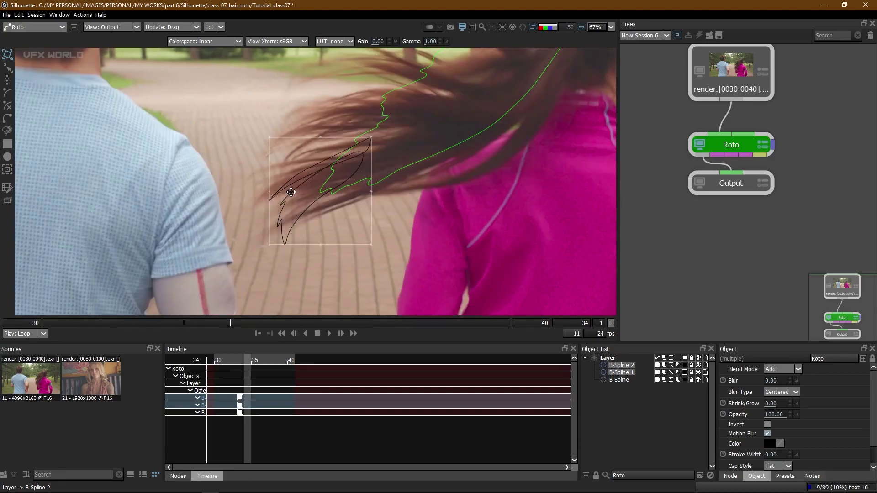
key("Left")
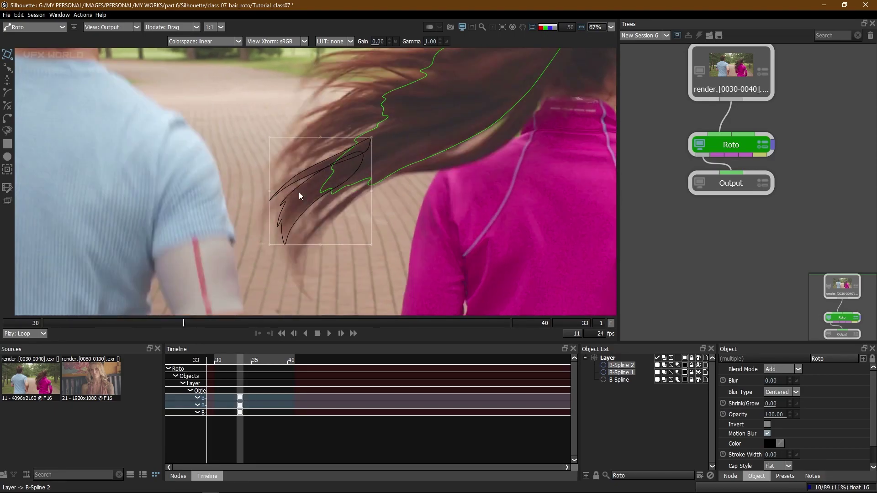
left_click_drag(365, 132, 348, 123)
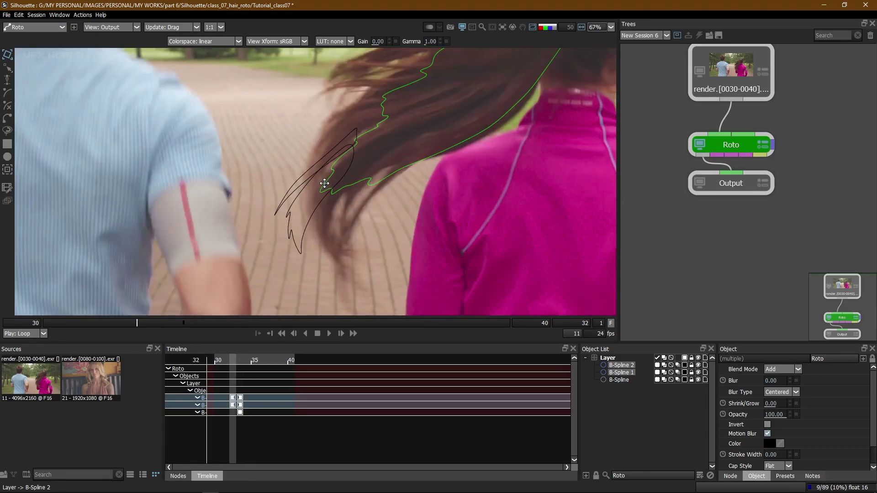
left_click_drag(324, 183, 331, 194)
Transform the two strand splines at frame 34 to match the hair's swing.
key("Right")
key("Right")
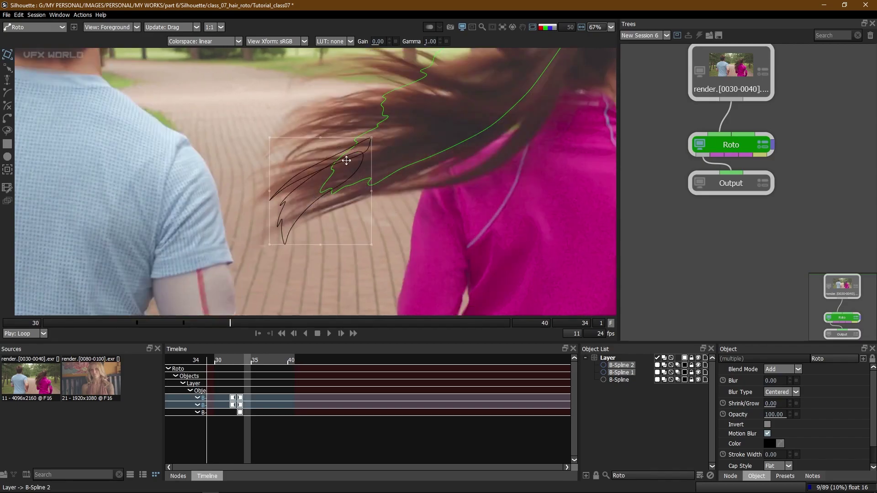
left_click_drag(372, 136, 383, 148)
left_click_drag(315, 176, 306, 167)
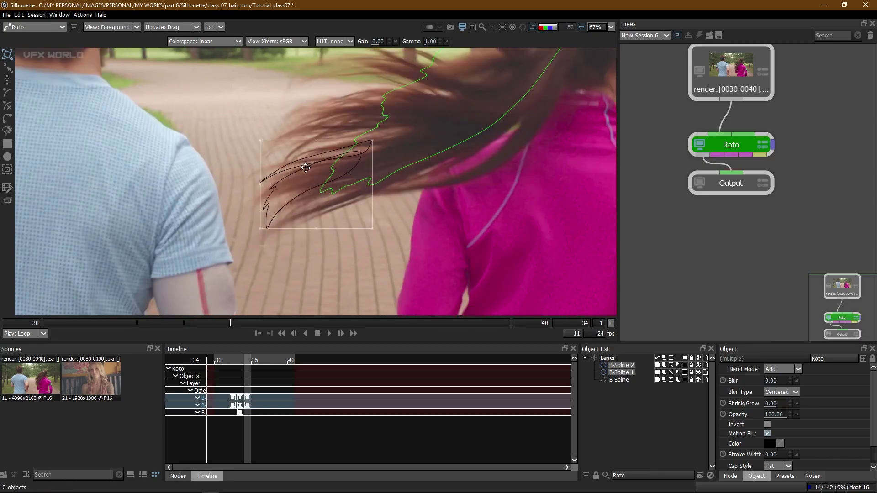
Return to frame 33 and compare the motion-blurred strand matte with the original footage.
key("Left")
key("3")
key("s")
key("a")
key("a")
key("s")
key("s")
key("s")
key("s")
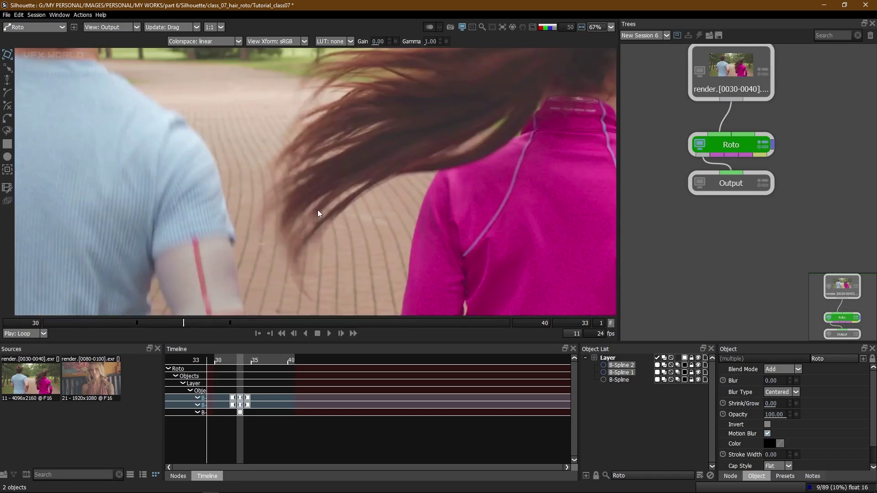
key("1")
key("3")
key("a")
key("a")
key("s")
key("s")
mouse_move(351, 176)
left_mouse_down()
mouse_move(346, 186)
mouse_move(348, 162)
left_mouse_up()
key("1")
Draw a closed B-Spline around the thin curved strand below the clump and adjust its points to the hair.
left_click(333, 176)
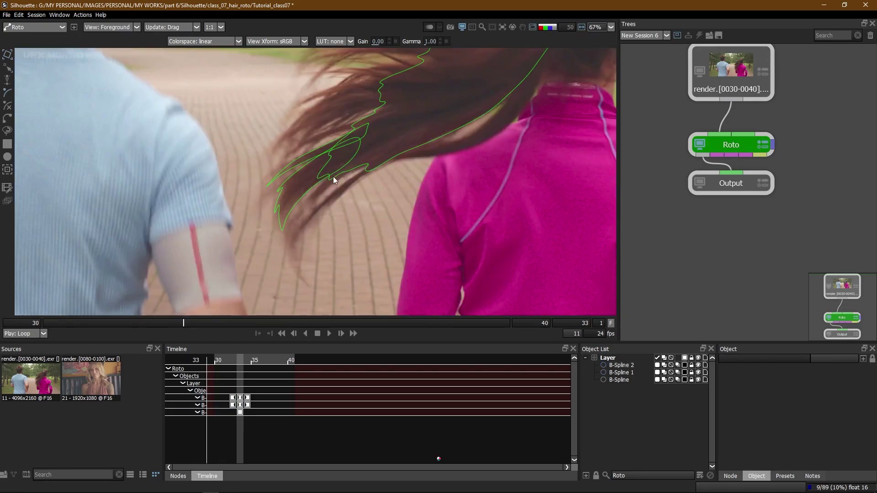
left_click(319, 183)
left_click(287, 261)
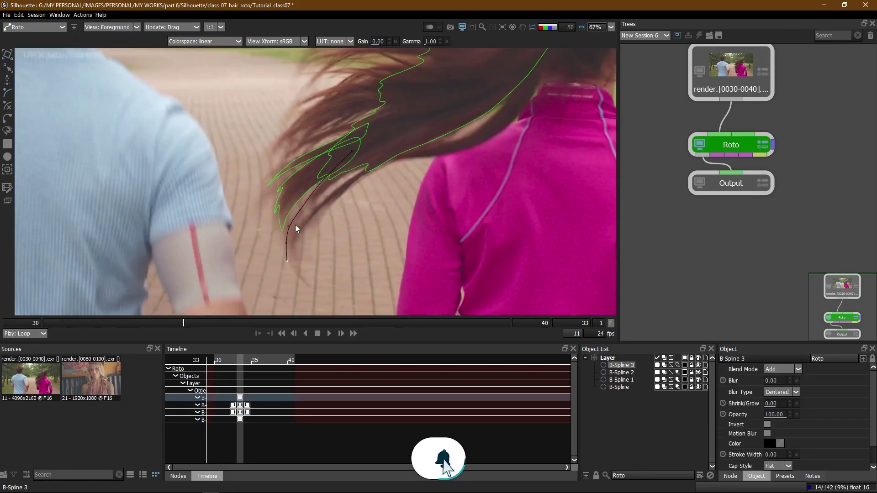
left_click(294, 223)
left_click(306, 207)
left_click(325, 187)
left_click(344, 175)
left_click(366, 160)
left_click(367, 146)
left_click(352, 151)
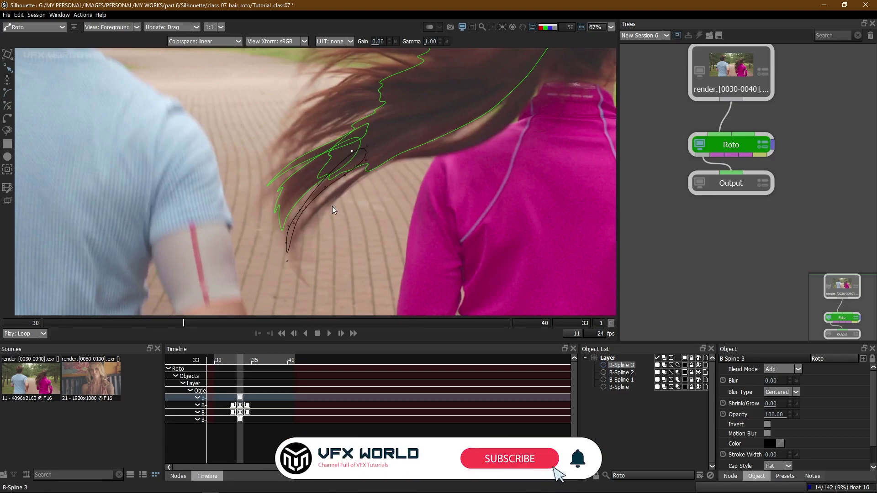
left_click_drag(325, 188, 327, 189)
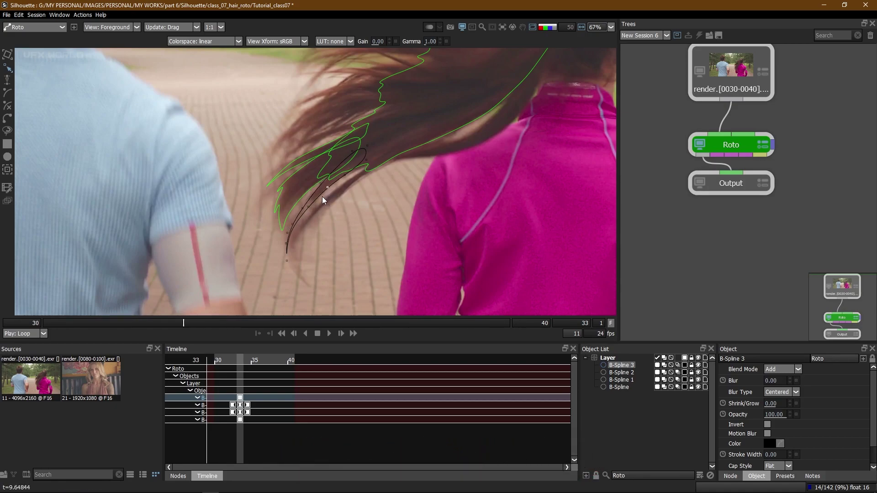
Reposition the new curved strand at frames 32 and 34 to follow the hair, then return to frame 33.
key("t")
key("Left")
mouse_move(311, 200)
left_mouse_down()
mouse_move(320, 206)
mouse_move(304, 193)
left_mouse_up()
key("Right")
key("Right")
key("Left")
Turn on motion blur for the new curved strand and check its matte in the alpha view.
key("3")
key("a")
left_click(697, 359)
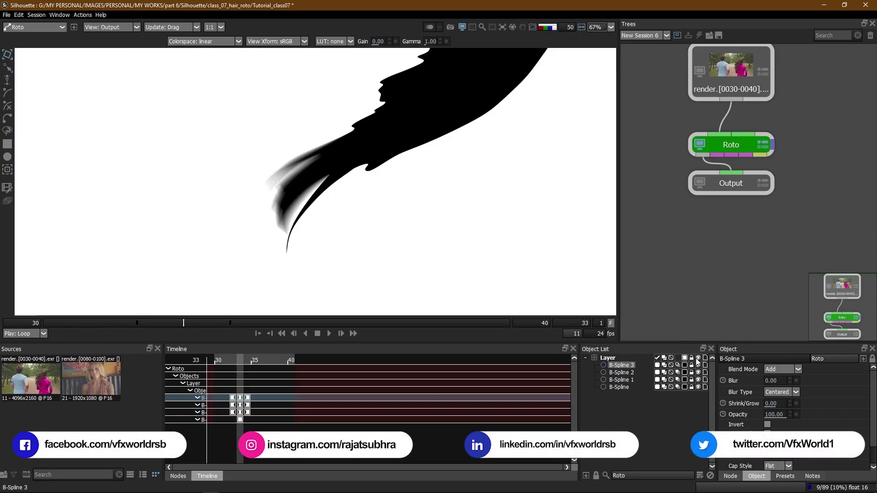
key("a")
key("s")
key("1")
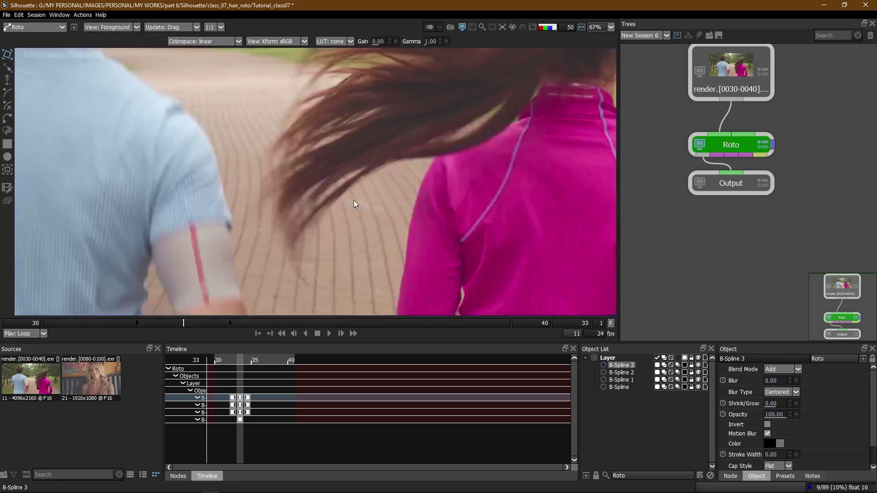
Compare the blurred ponytail shapes in the output and foreground views across the whole frame.
key("3")
scroll(371, 187, "down", 1)
scroll(371, 187, "down", 4)
key("1")
key("3")
left_click_drag(371, 179, 364, 194)
scroll(365, 195, "down", 3)
key("1")
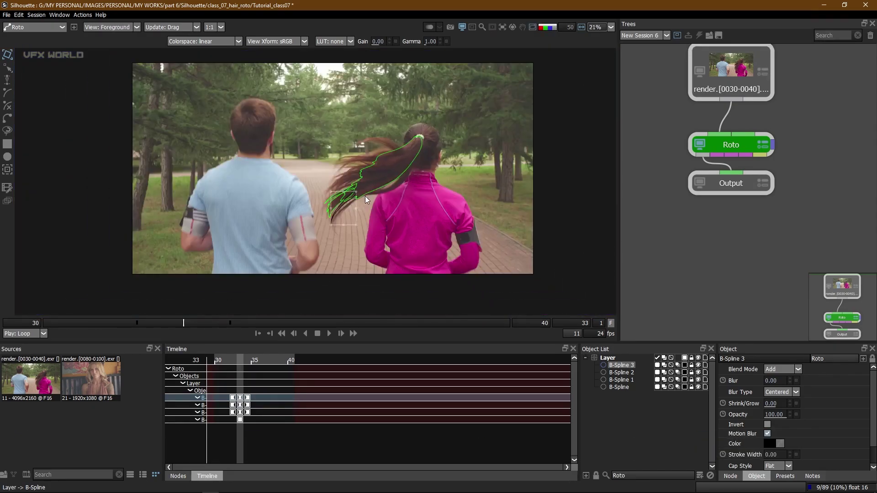
Check the blurred ponytail matte as a color overlay on the output, return to the foreground view and save the project.
key("3")
scroll(355, 193, "up", 3)
key("a")
key("a")
key("s")
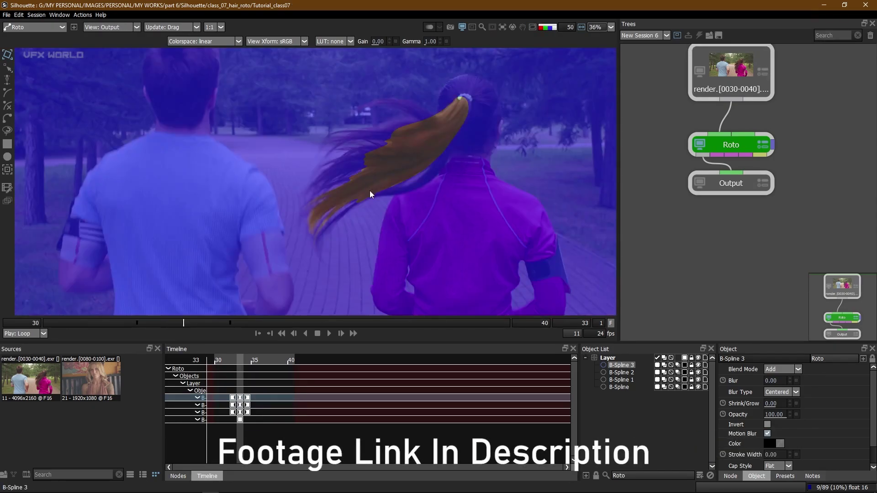
key("1")
key("ctrl+s")
Select all four B-Splines, compare their fit at frames 32 and 33, and review the matte overlay on the output.
key("ctrl+a")
key("Left")
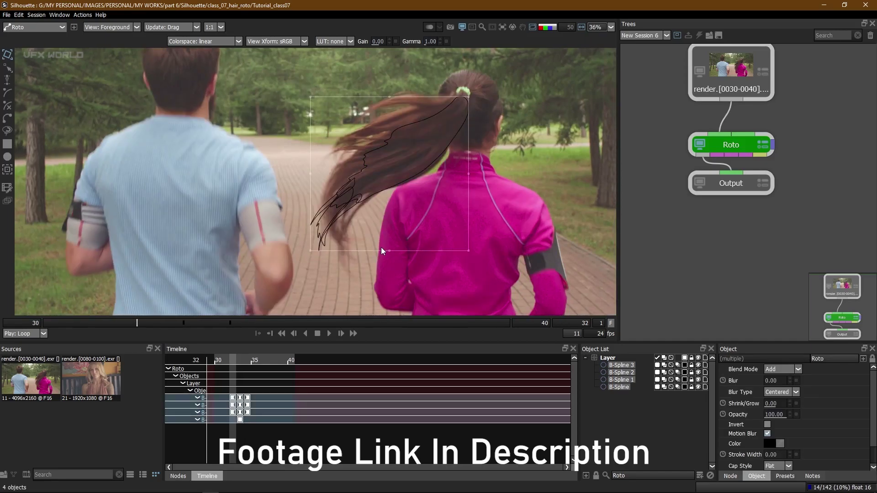
key("Right")
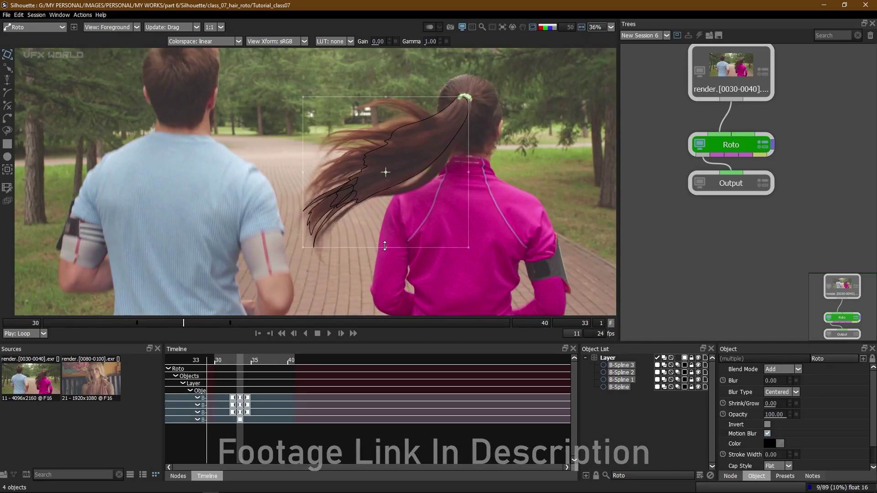
key("3")
key("a")
key("a")
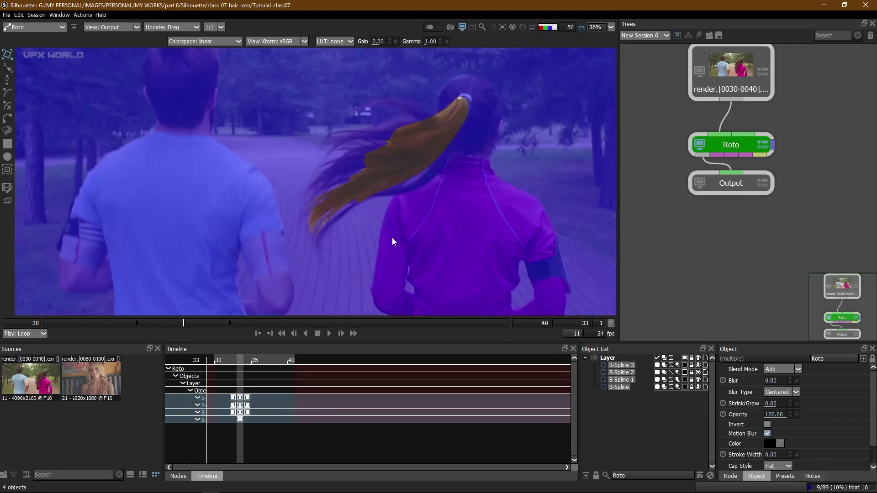
key("1")
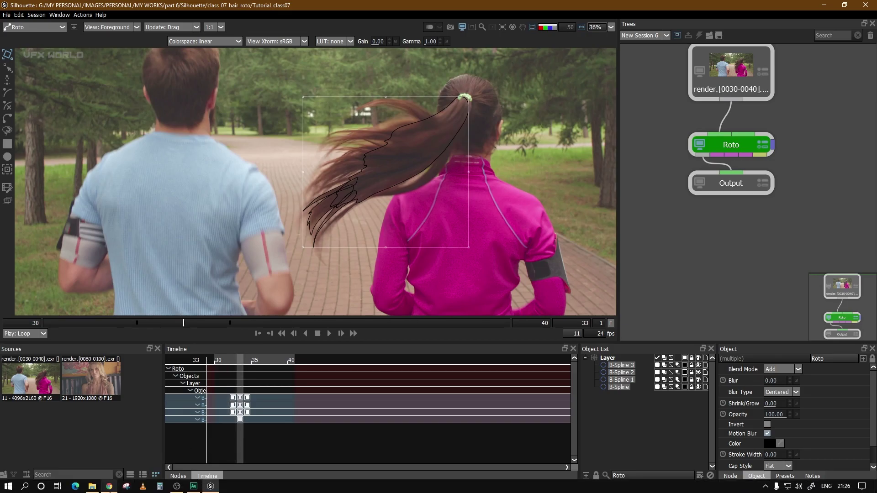
Switch to Chrome and look through the Silhouette FX Rotoscoping Masterclass page down to its course plan.
left_click(109, 486)
scroll(866, 175, "down", 12)
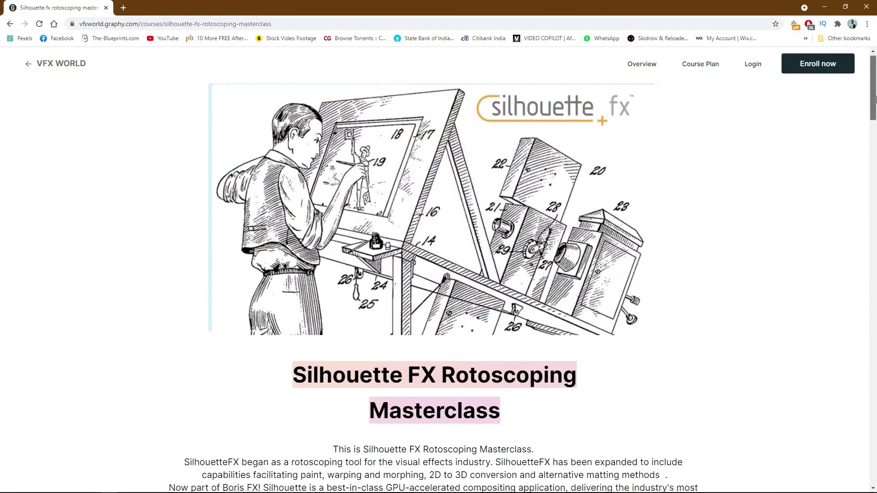
scroll(865, 175, "down", 12)
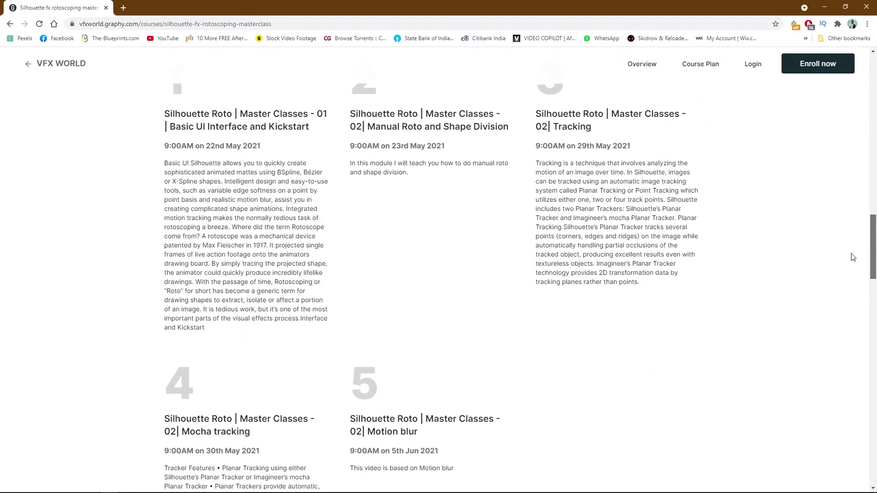
scroll(854, 253, "up", 1)
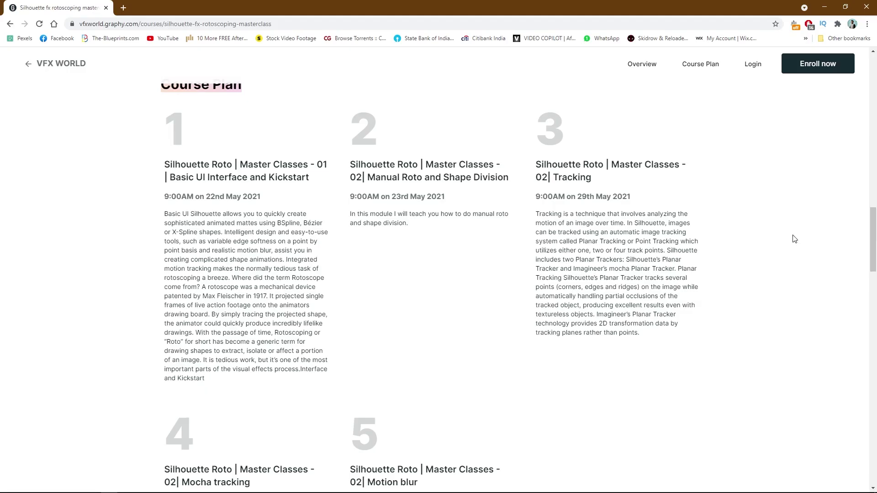